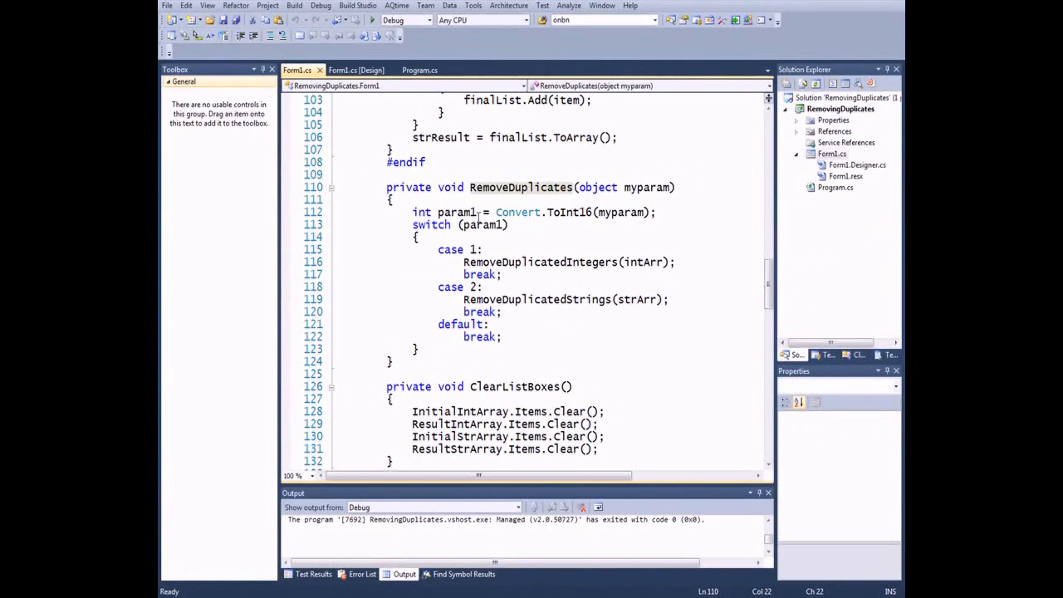
- Review the RemoveDuplicates method and the code below it in Form1.cs
left_click_drag(355, 175, 674, 375)
key("Escape")
left_click(557, 336)
scroll(557, 335, "down", 15)
left_click(657, 344)
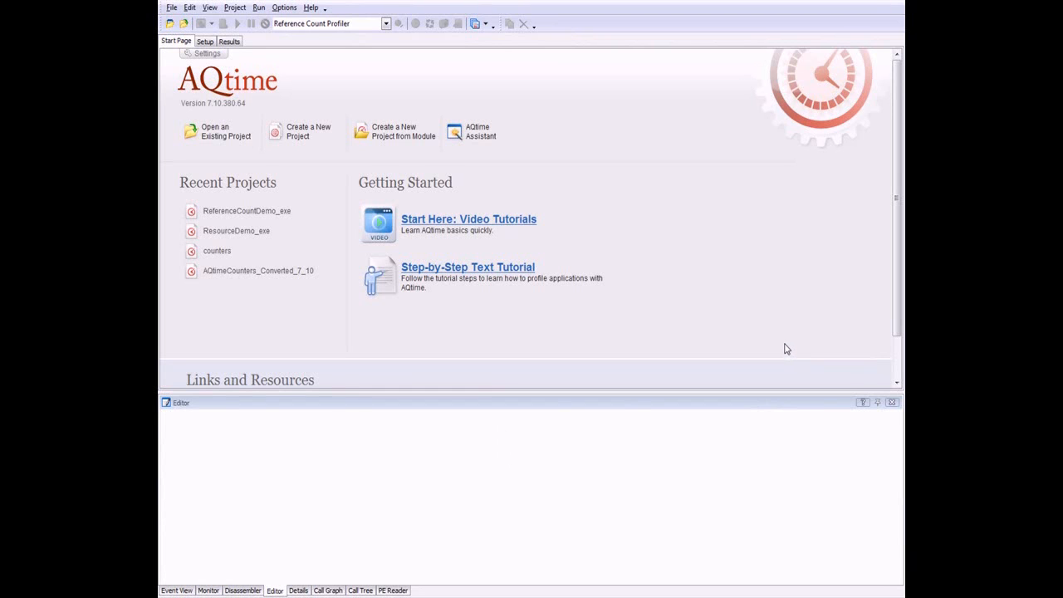
- Switch to AQtime and create a new project from the module RemovingDuplicates.exe in the bin\Debug folder
left_click(401, 145)
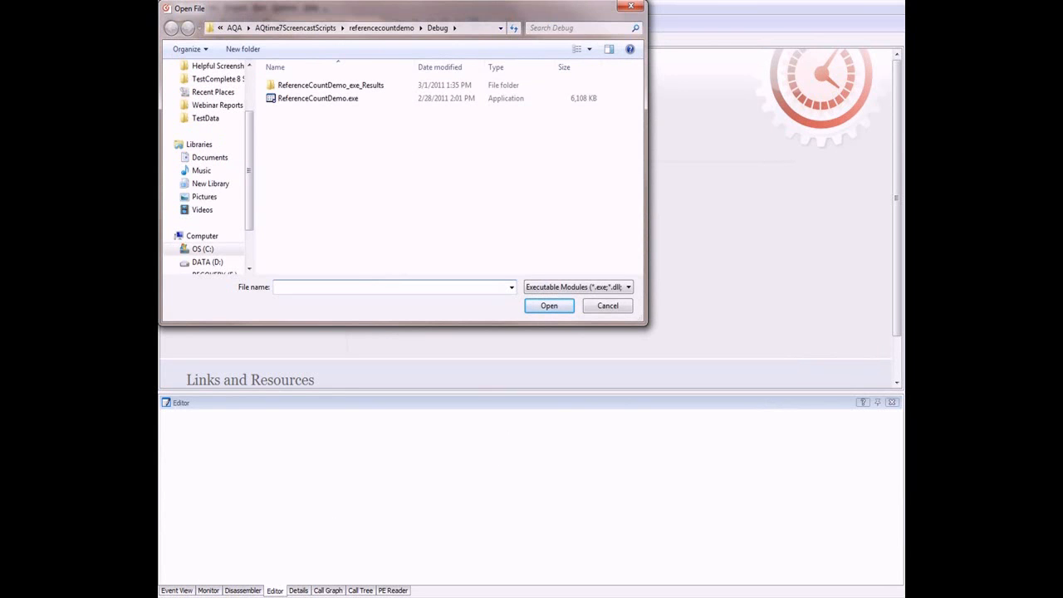
left_click(332, 86)
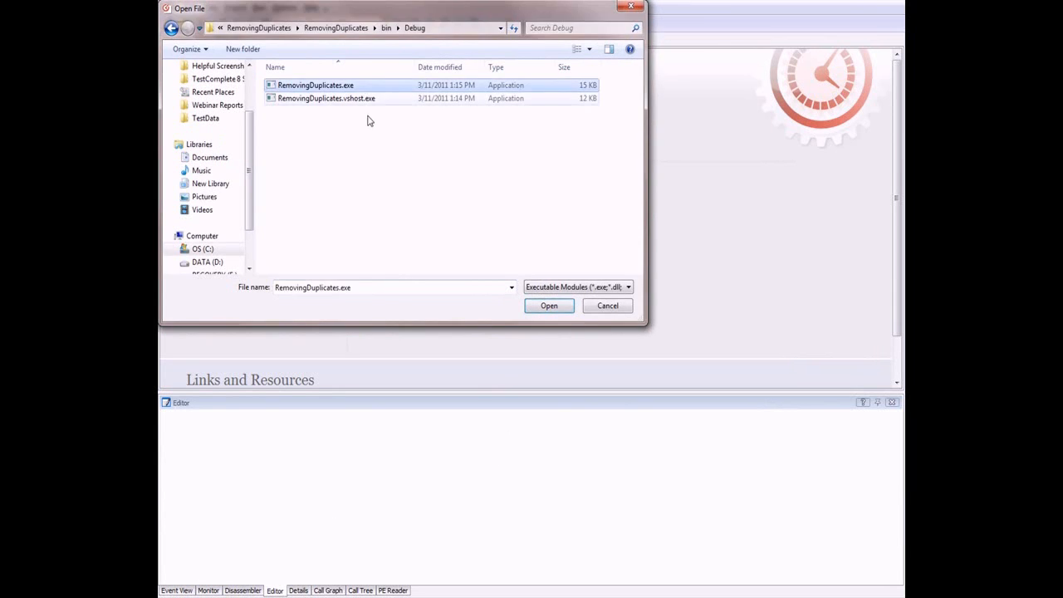
left_click(543, 306)
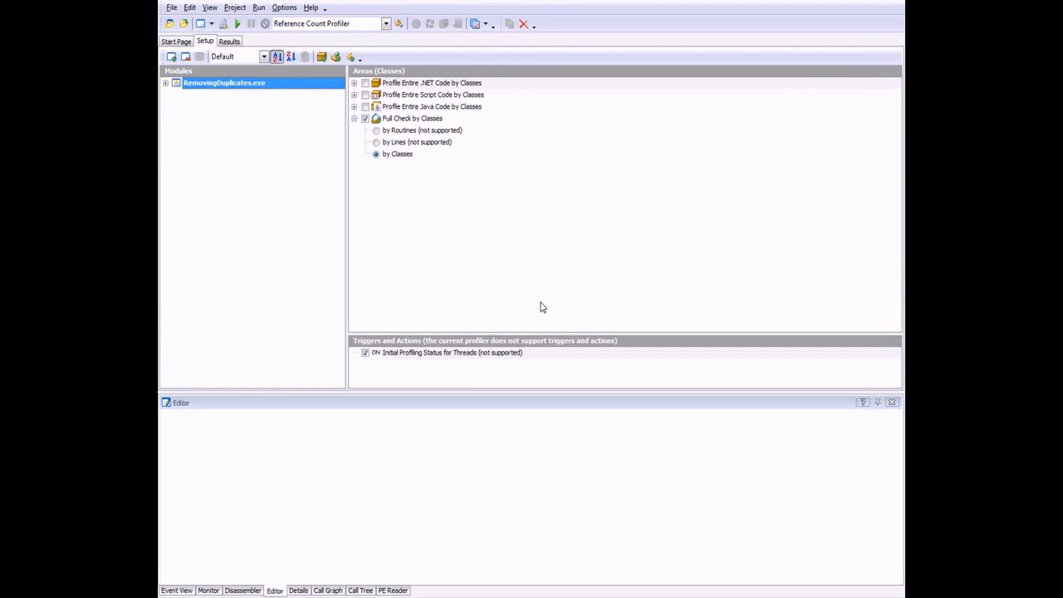
- Choose the Performance Profiler from the Performance category as the active profiler
left_click(386, 23)
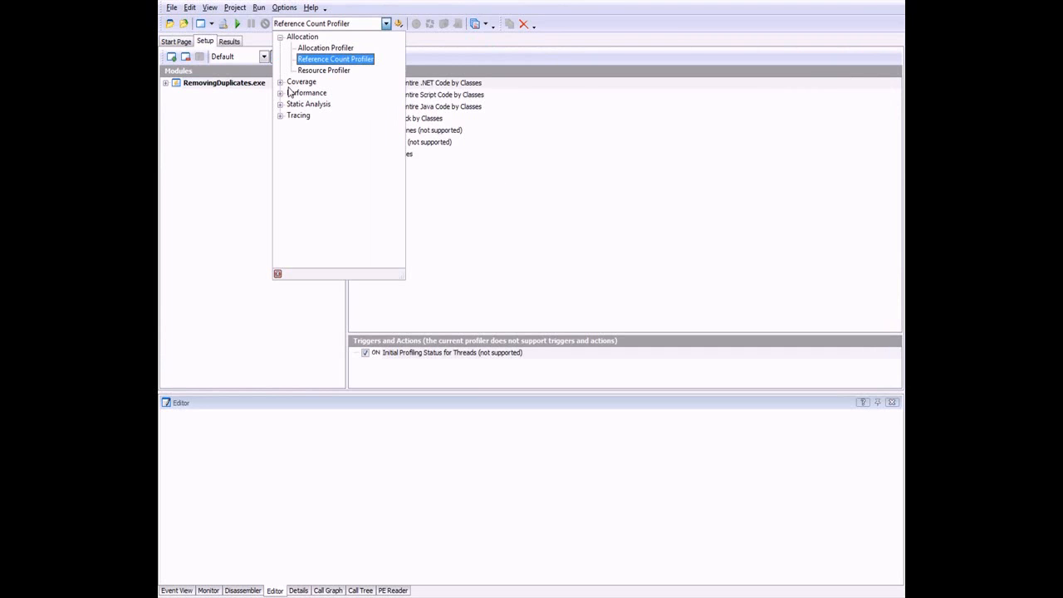
left_click(284, 92)
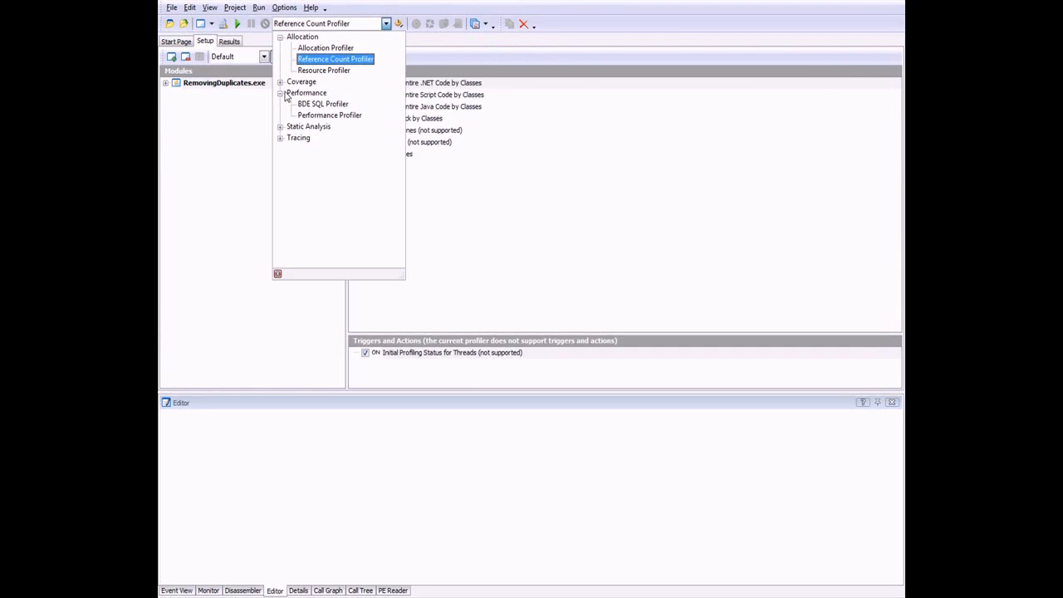
left_click(331, 115)
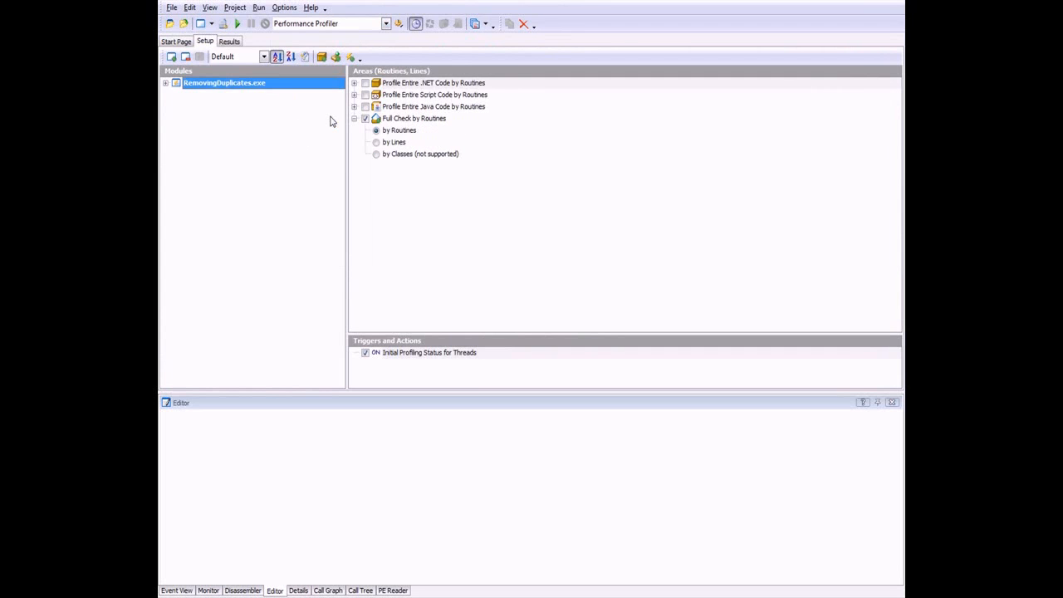
- Start the profiler run with the thread model set to Win32 Threads
left_click(236, 24)
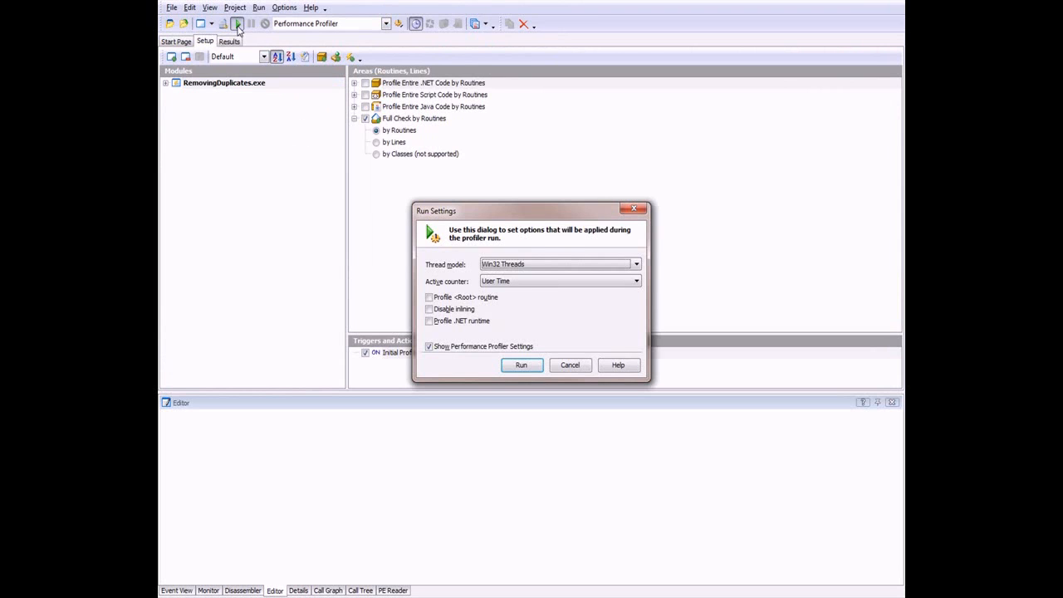
left_click(637, 266)
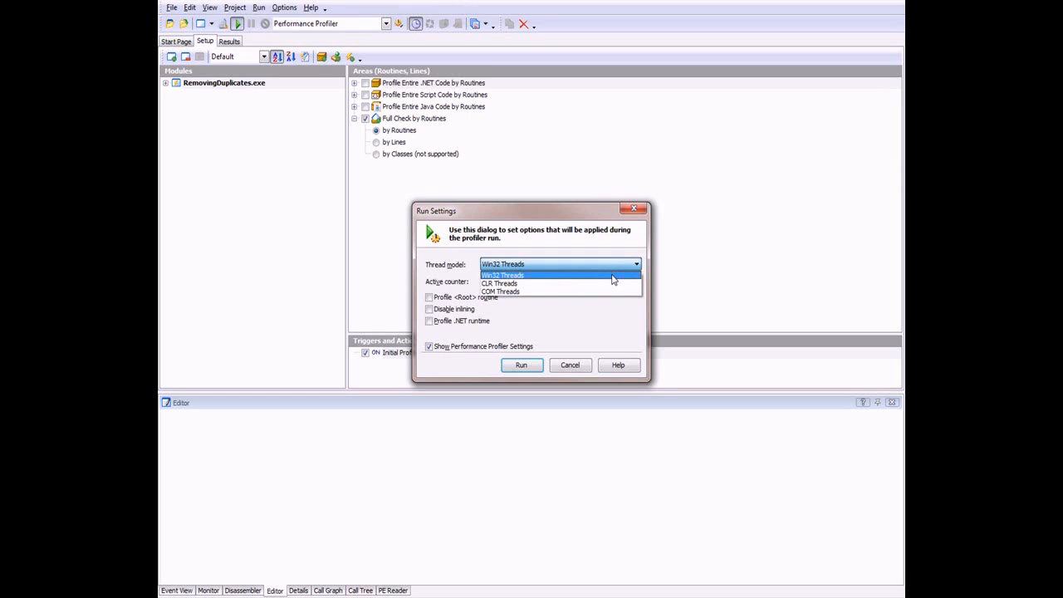
left_click(612, 276)
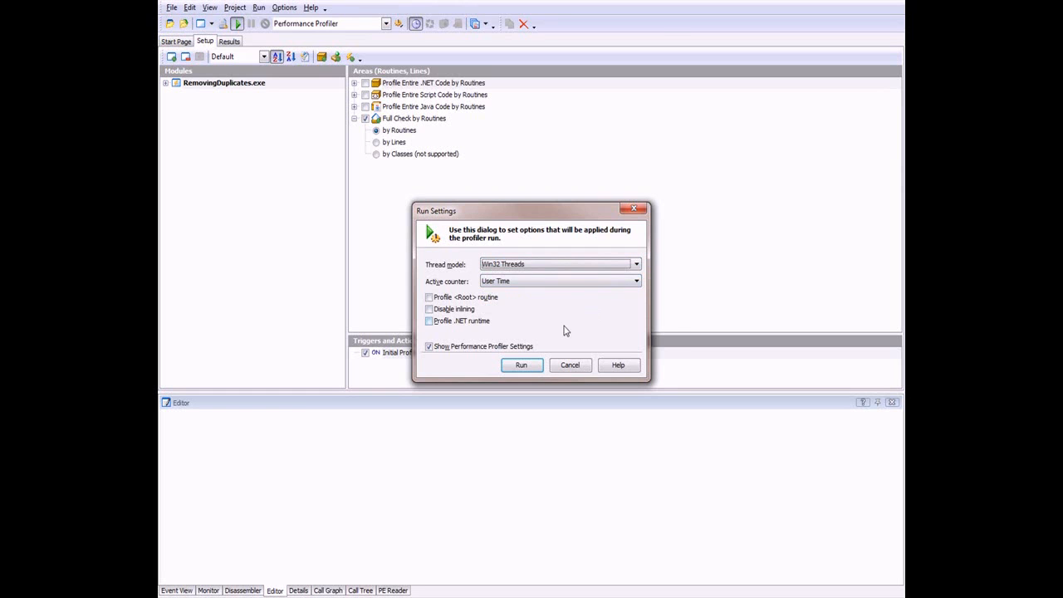
left_click(570, 365)
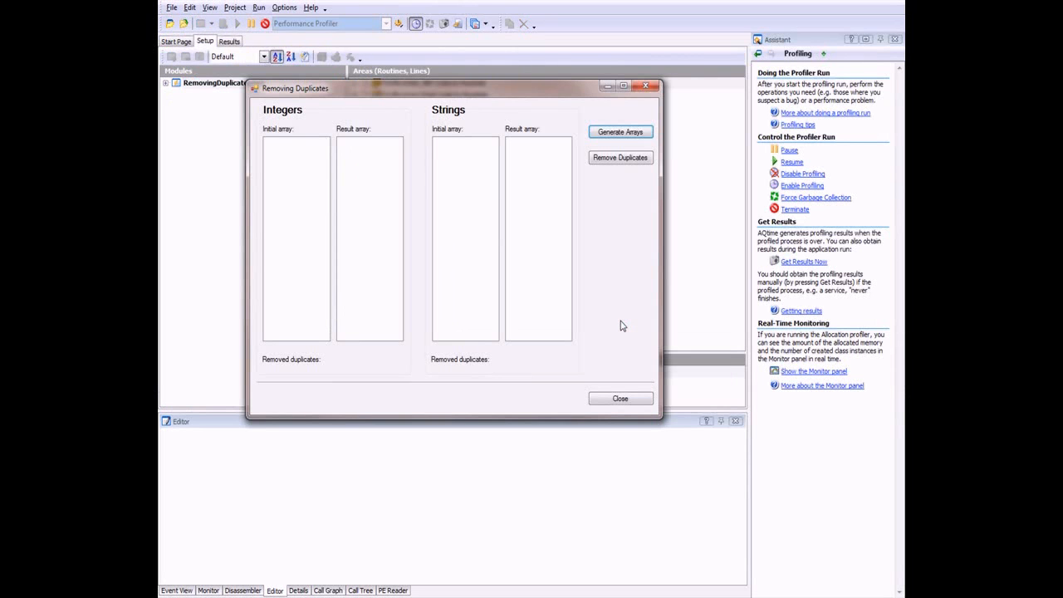
- Generate the arrays and remove their duplicates in the profiled application, and close it to end the run
left_click(621, 134)
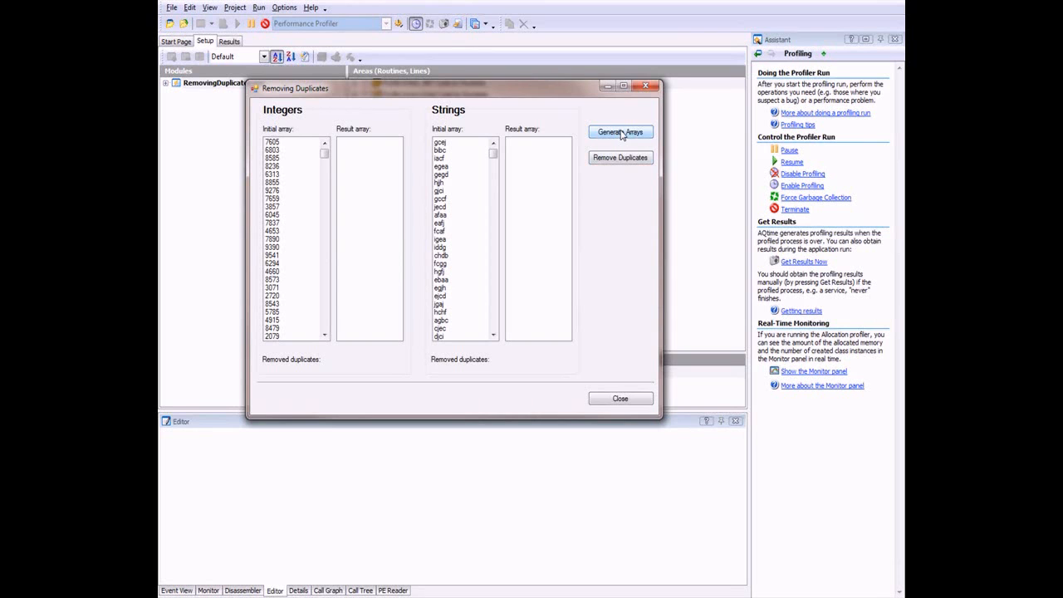
left_click(618, 159)
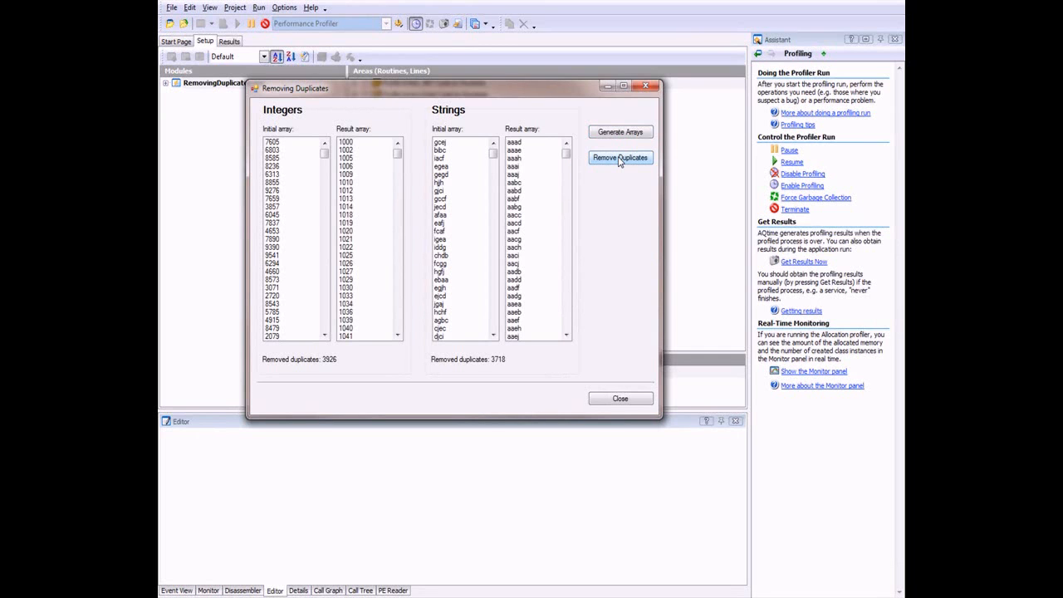
left_click(651, 88)
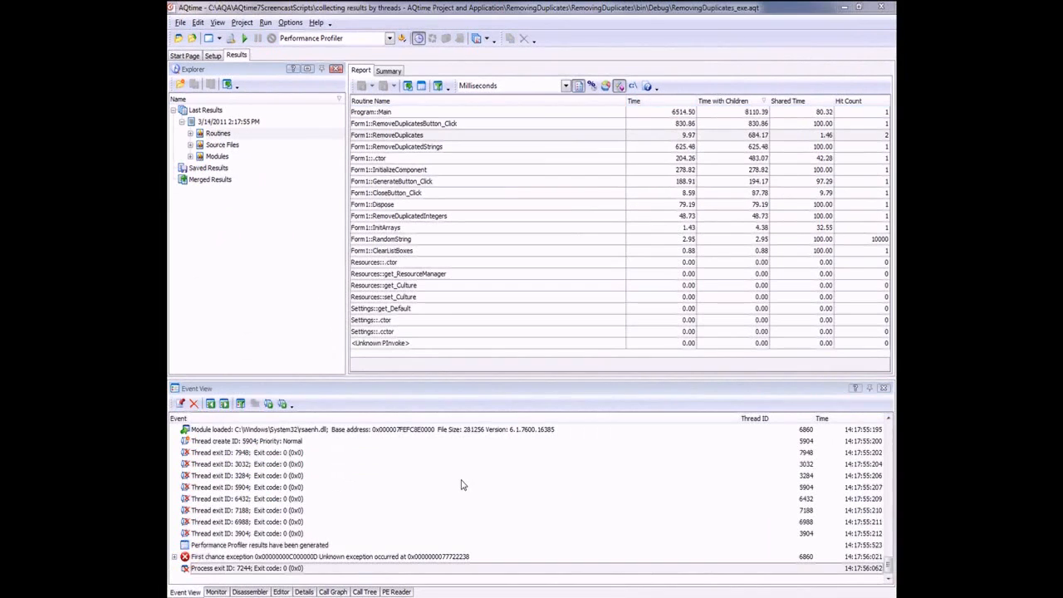
- Expand the Routines category of the last results to list its individual threads
left_click_drag(185, 127, 254, 164)
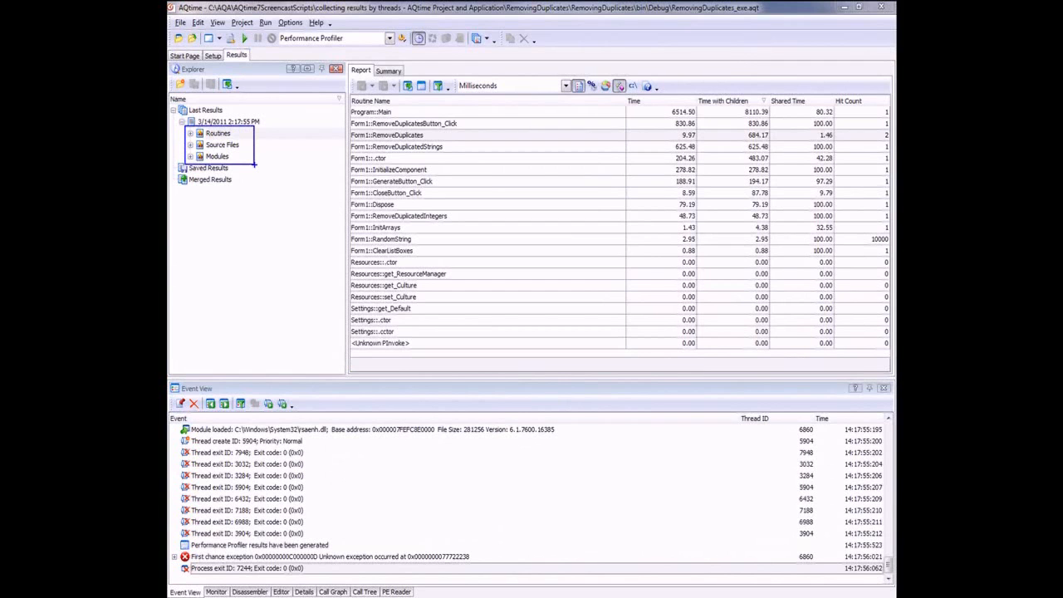
key("Escape")
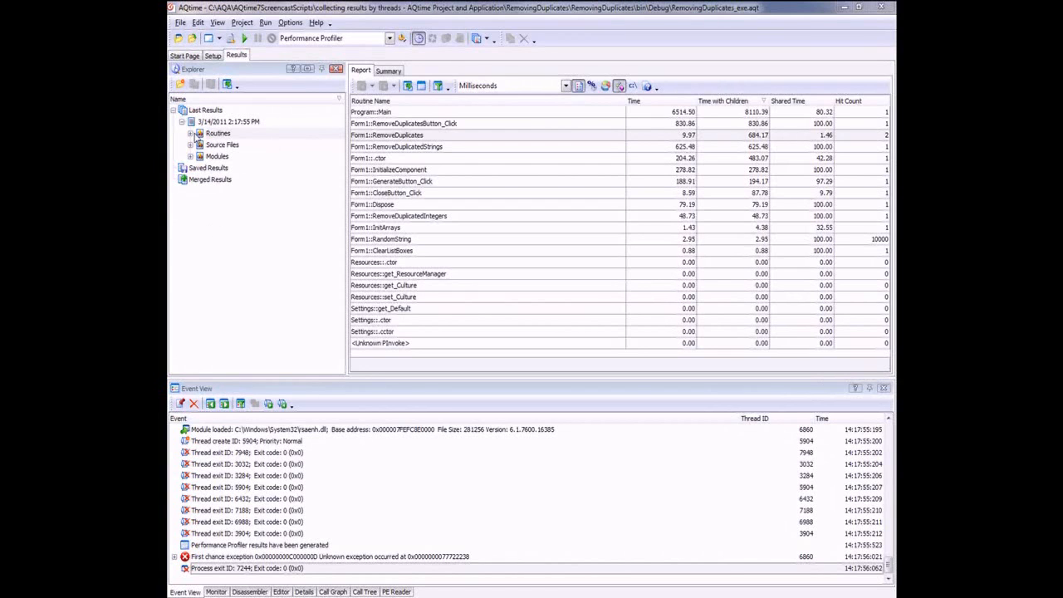
left_click(196, 135)
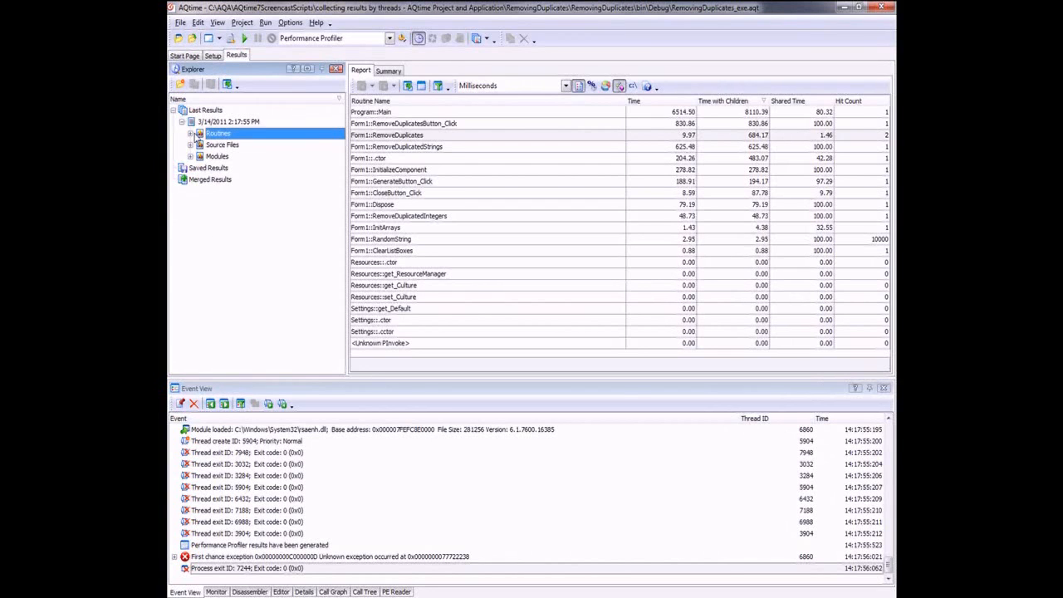
left_click(192, 135)
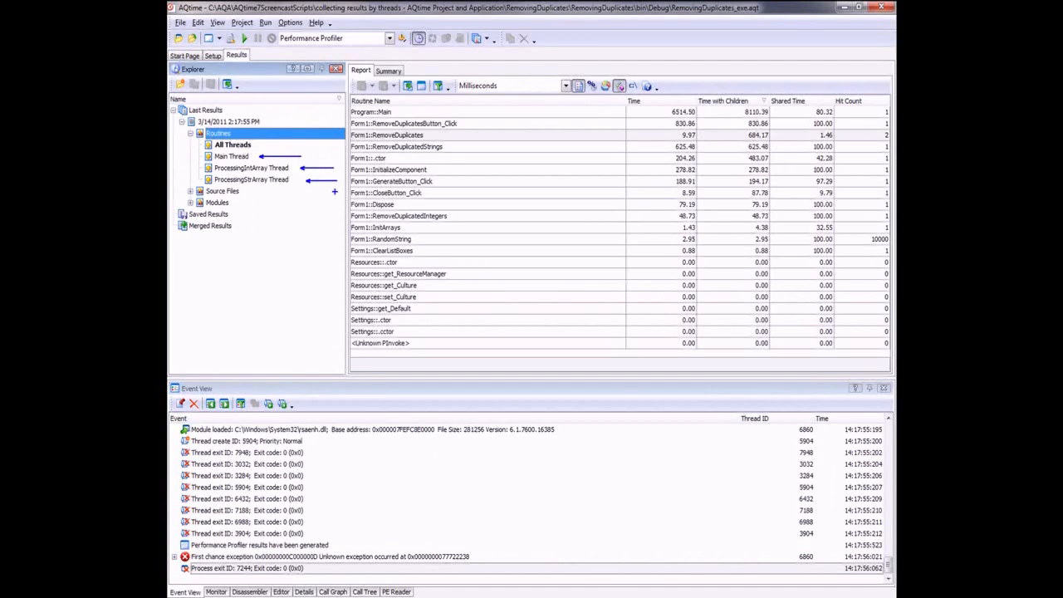
key("Escape")
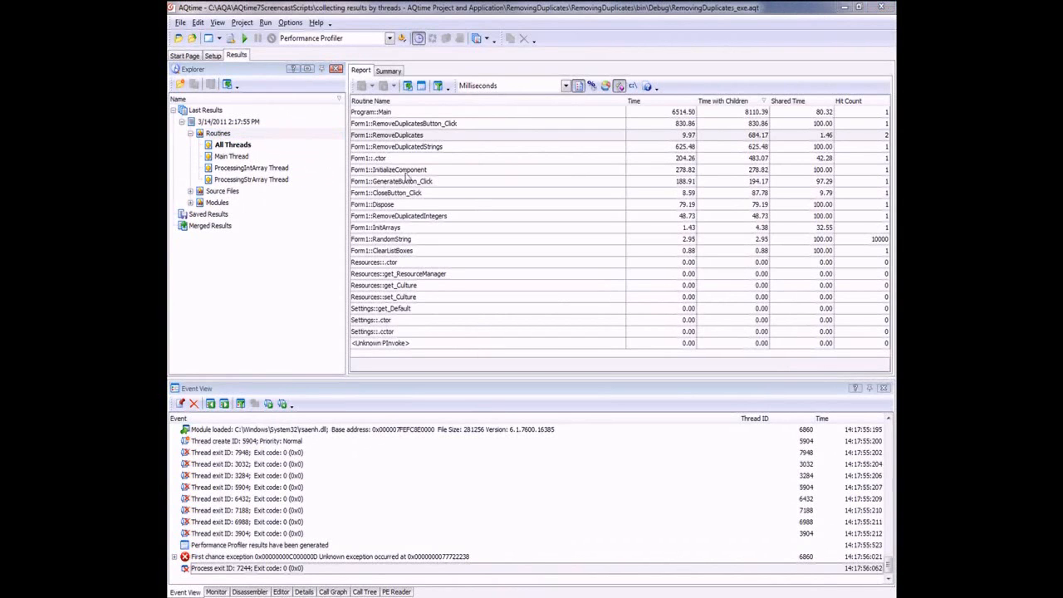
- Compare the routine results of Main Thread with those of All Threads, sorting the latter by Time with Children in descending order
left_click(237, 157)
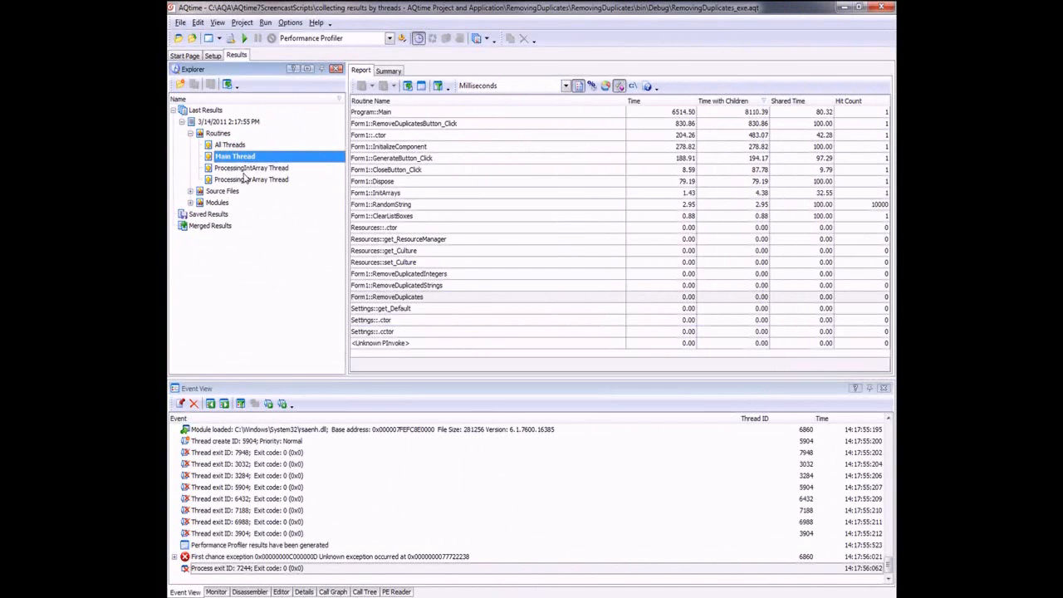
left_click(232, 147)
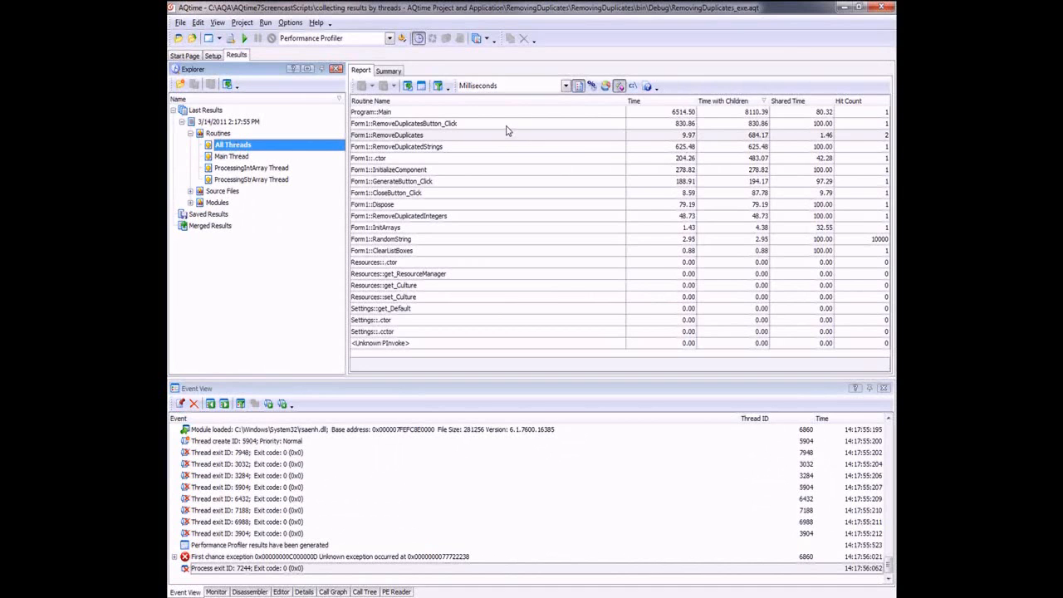
left_click(728, 106)
left_click(729, 106)
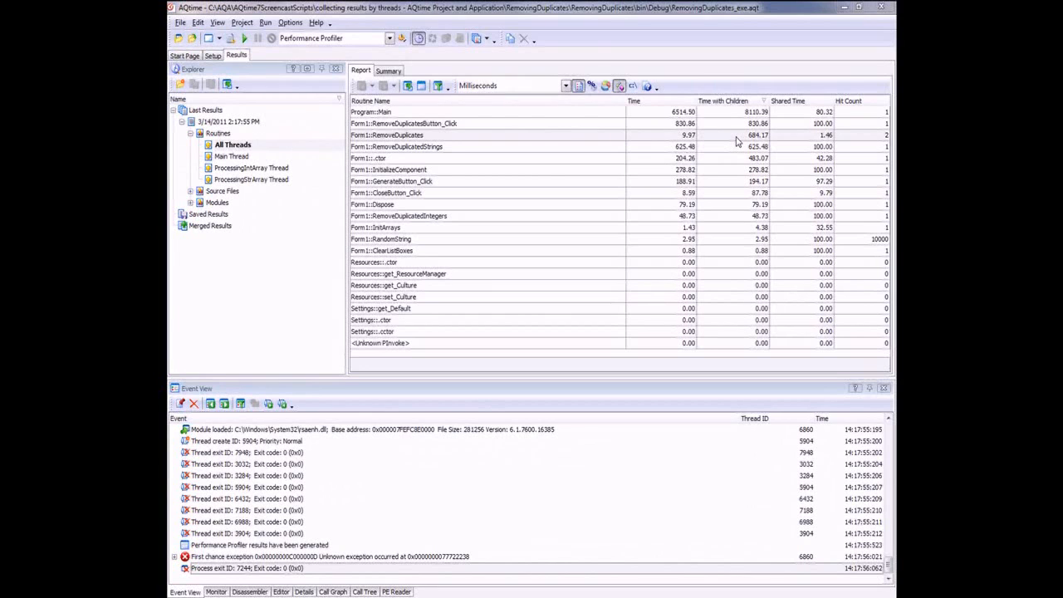
- Show the Main Thread's routine results sorted by routine name
left_click(249, 158)
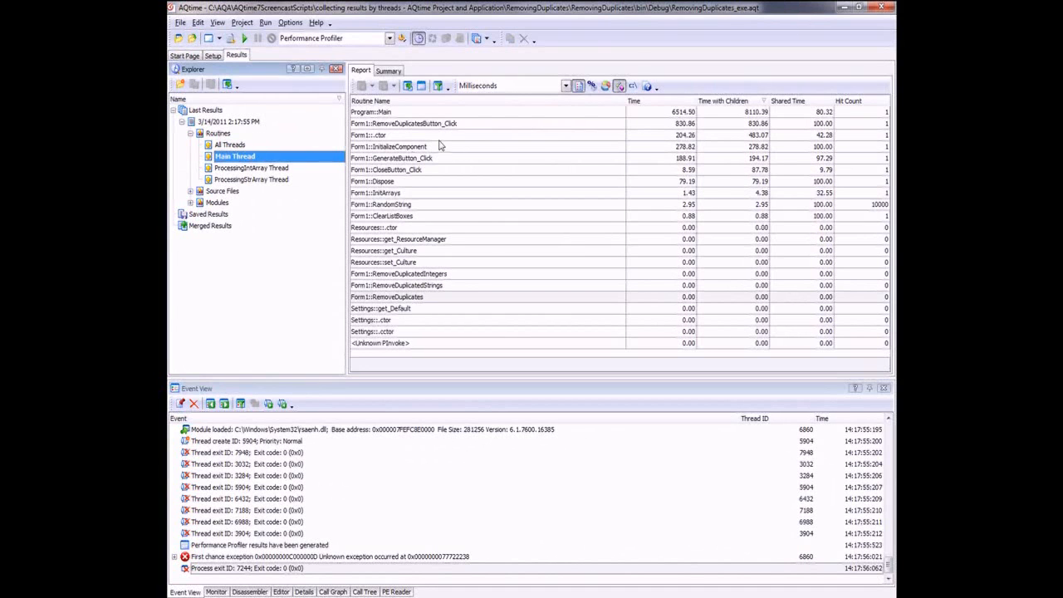
left_click(443, 104)
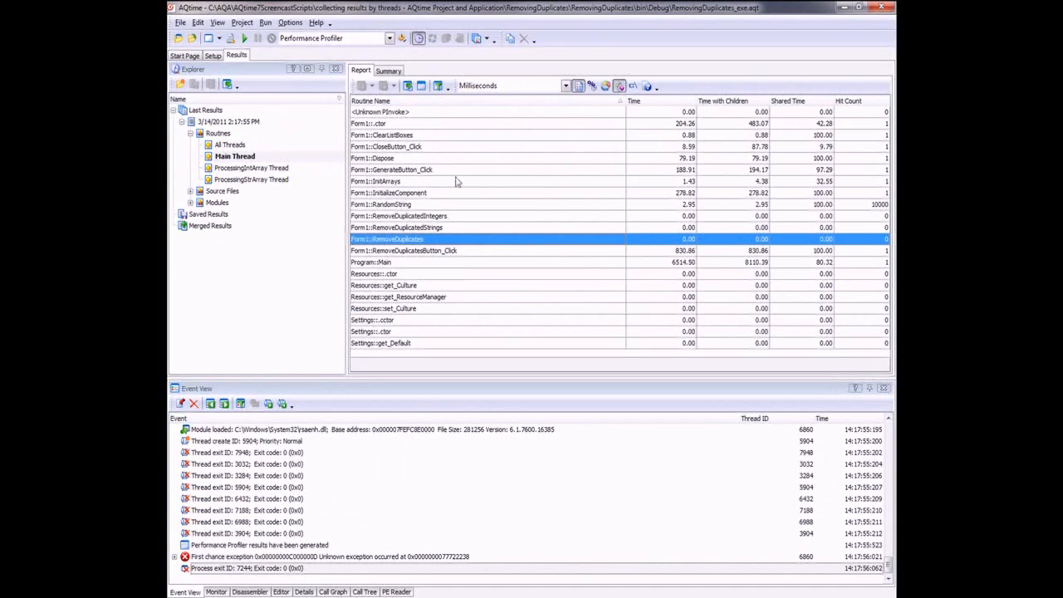
- Show the ProcessingIntArray Thread results and examine the RemoveDuplicates routine and its child call in the Call Tree
left_click(287, 169)
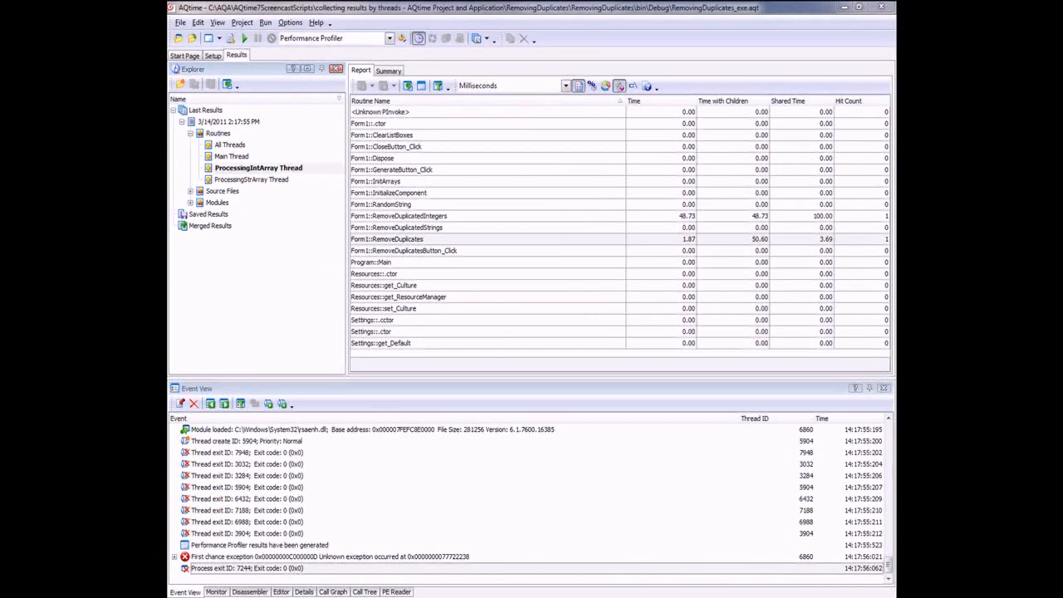
left_click(625, 245)
left_click(366, 591)
left_click(301, 431)
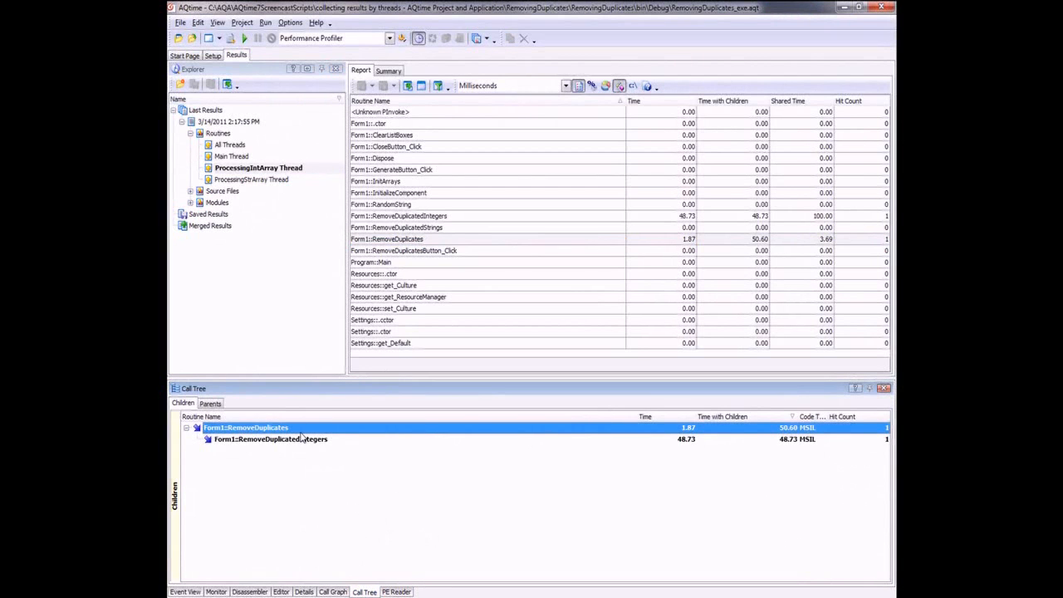
left_click(312, 442)
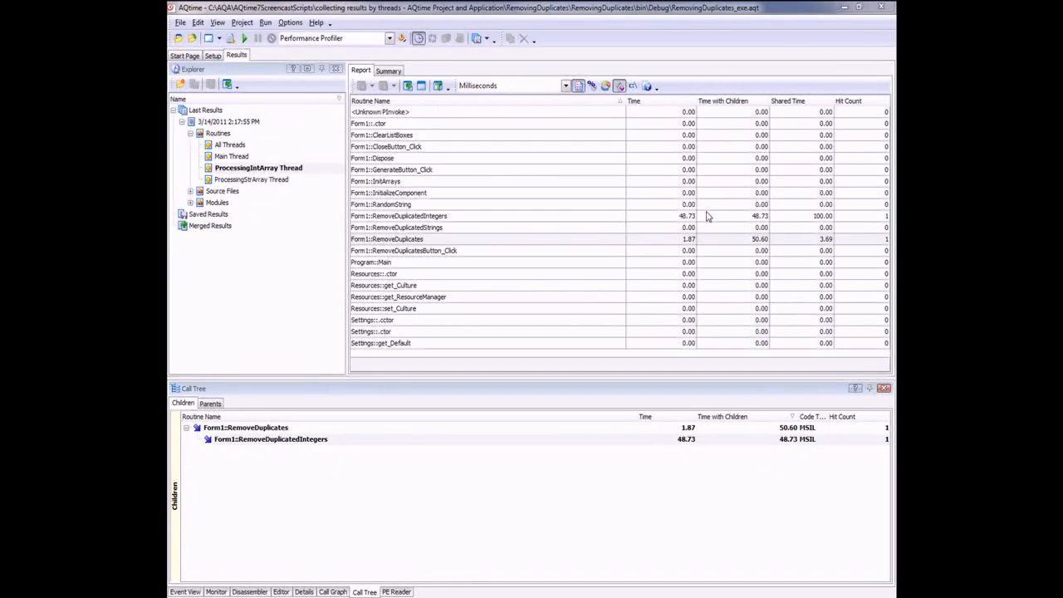
- Show the ProcessingStrArray Thread results and examine RemoveDuplicates and its child RemoveDuplicatedStrings in the Call Tree
left_click(277, 181)
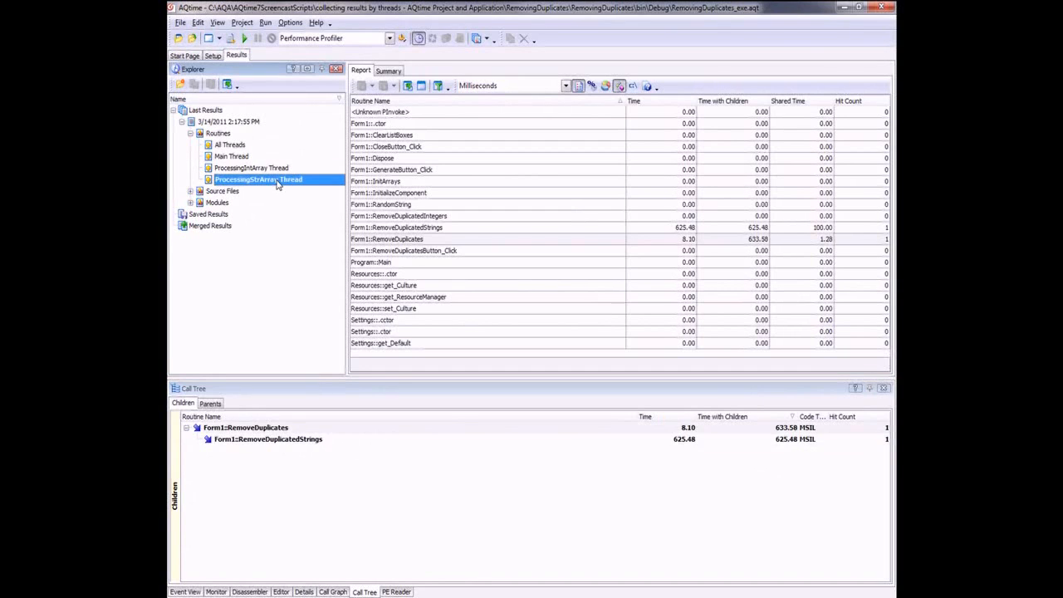
left_click(719, 242)
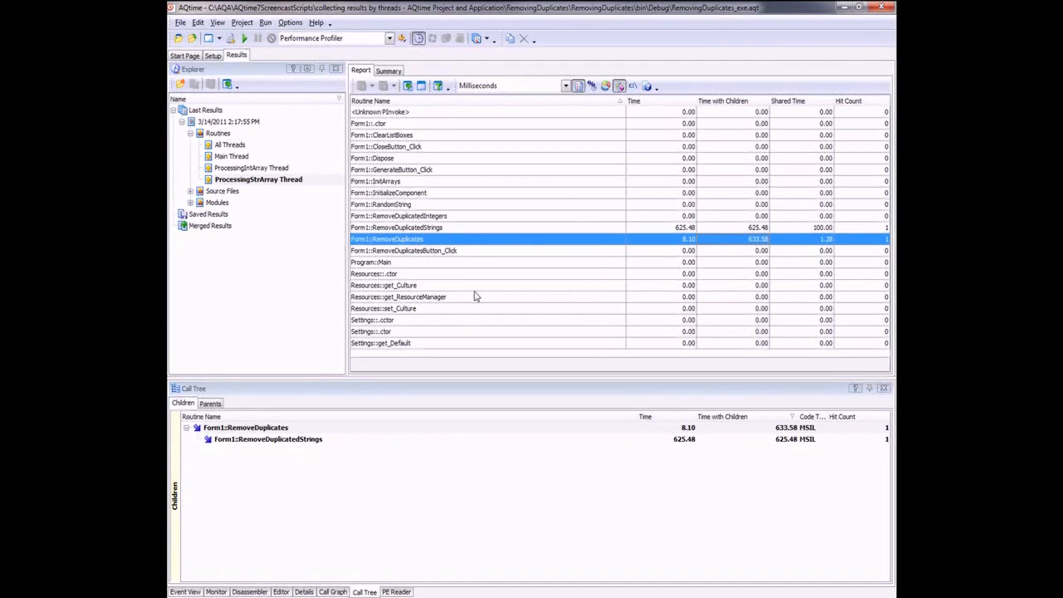
left_click(264, 428)
left_click(310, 439)
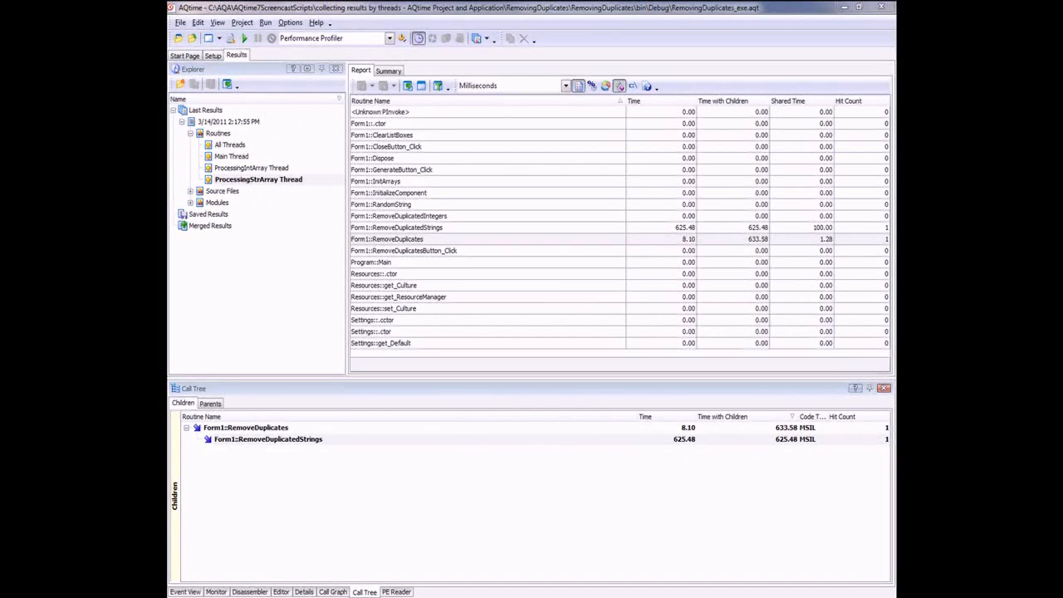
- View the source code of RemoveDuplicates and RemoveDuplicatedStrings, examining the latter's two list declarations and its Contains check
left_click(437, 240)
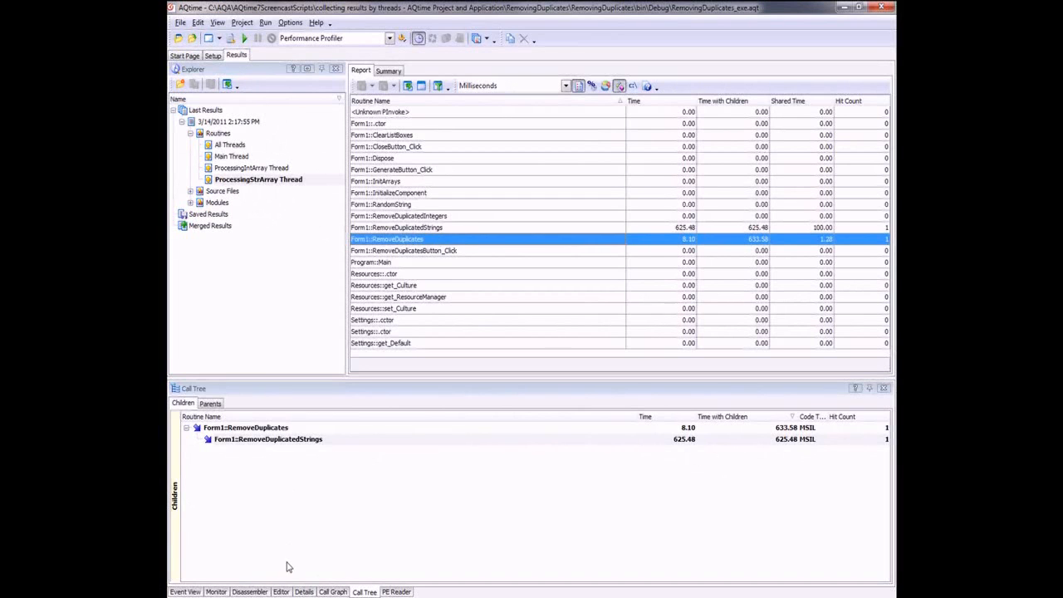
left_click(281, 591)
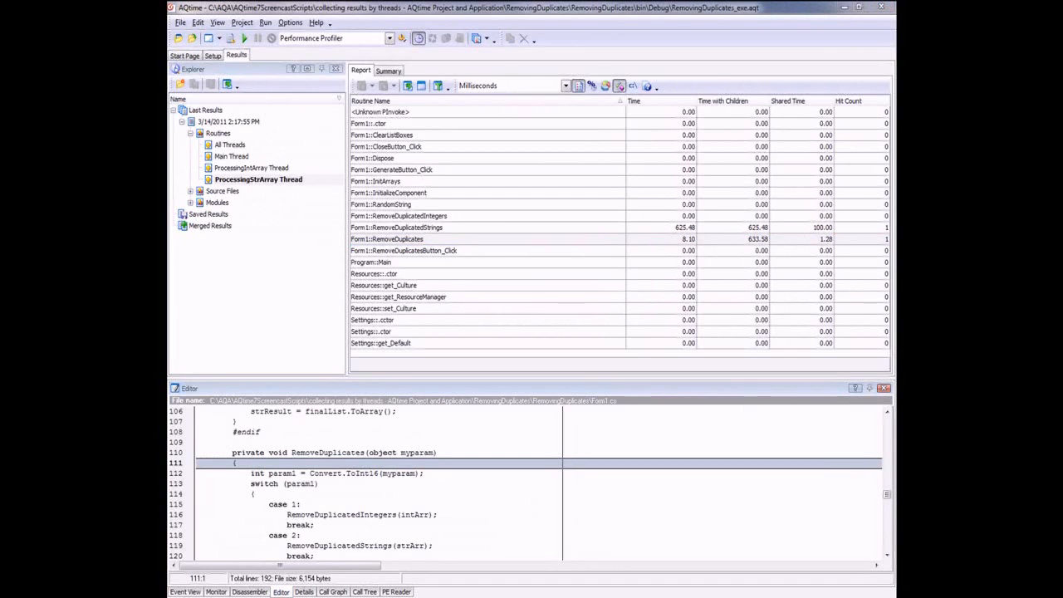
left_click(415, 228)
left_click(235, 433)
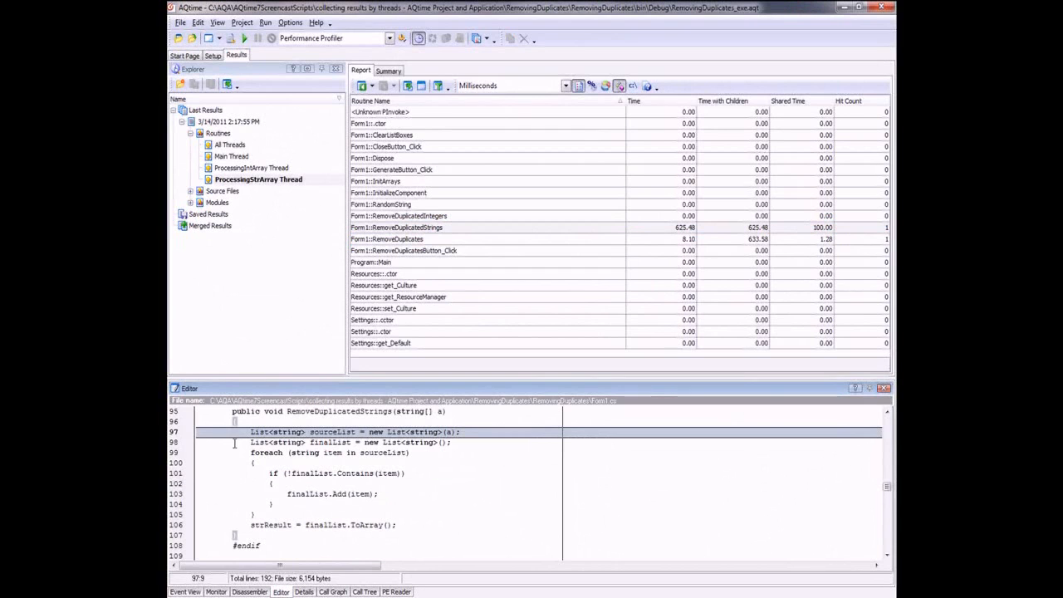
left_click(235, 442)
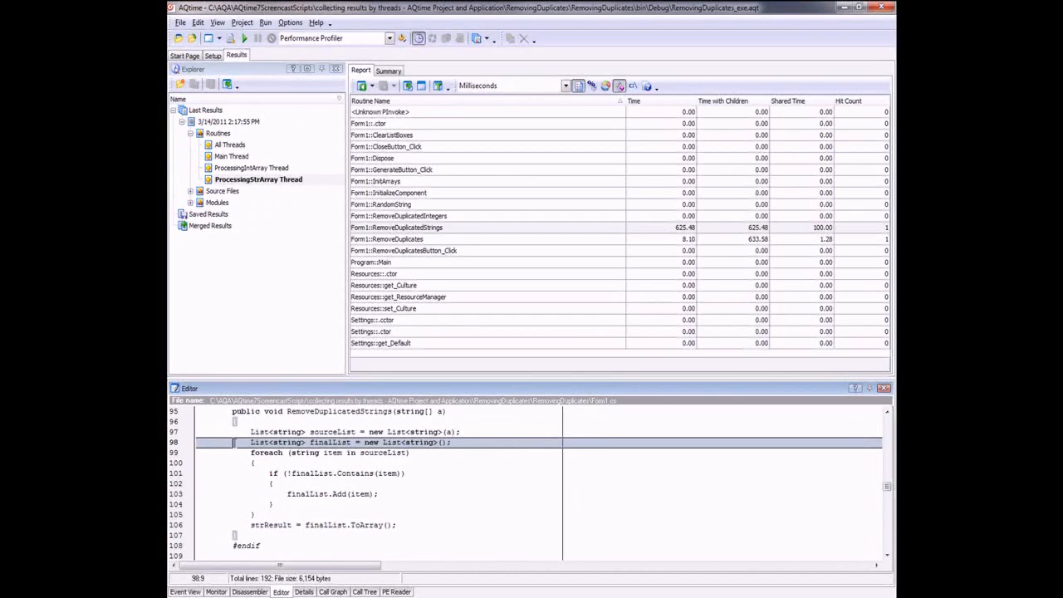
left_click(292, 472)
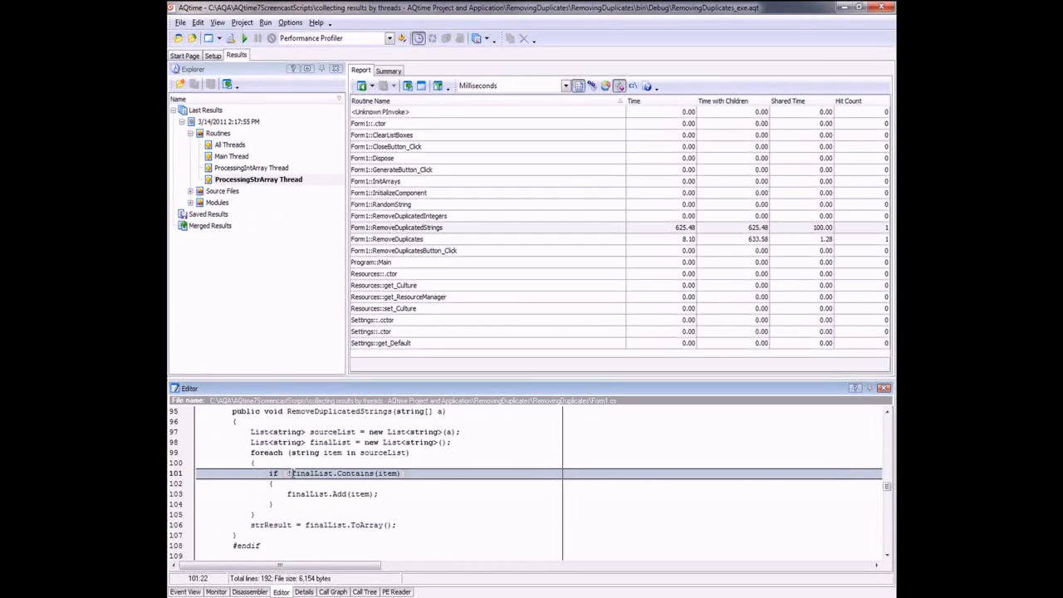
- Show the ProcessingIntArray Thread results and examine the RemoveDuplicatedIntegers source code, including its uniqueStore dictionary and ContainsKey check
left_click(243, 169)
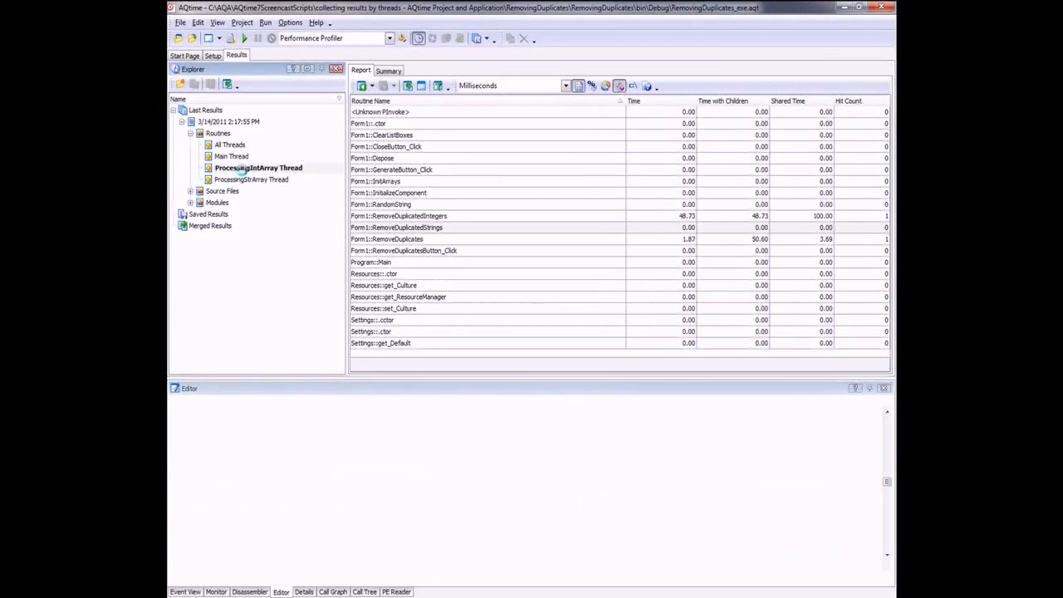
left_click(386, 217)
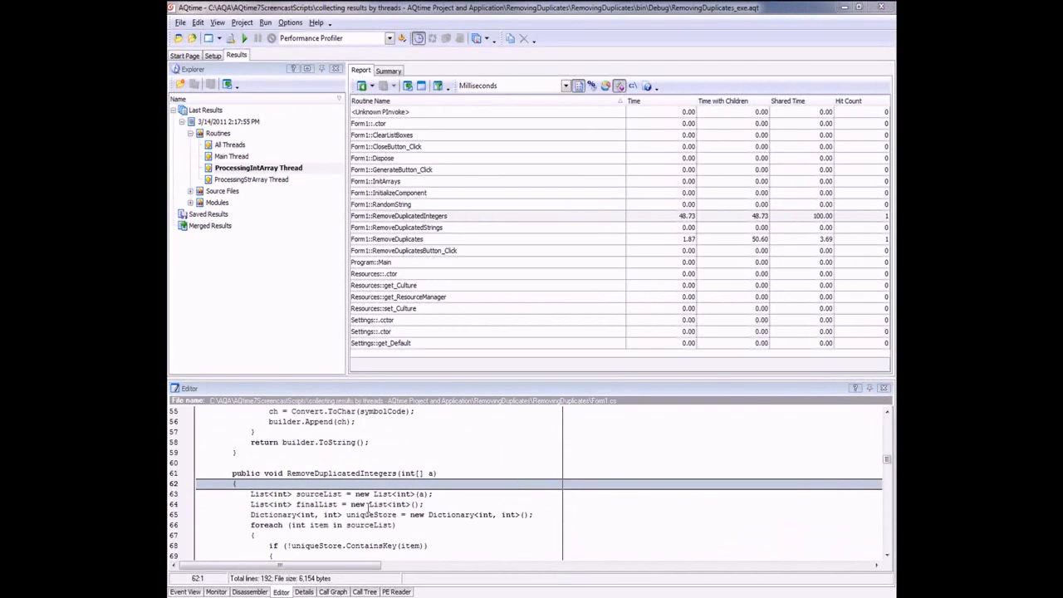
left_click(359, 494)
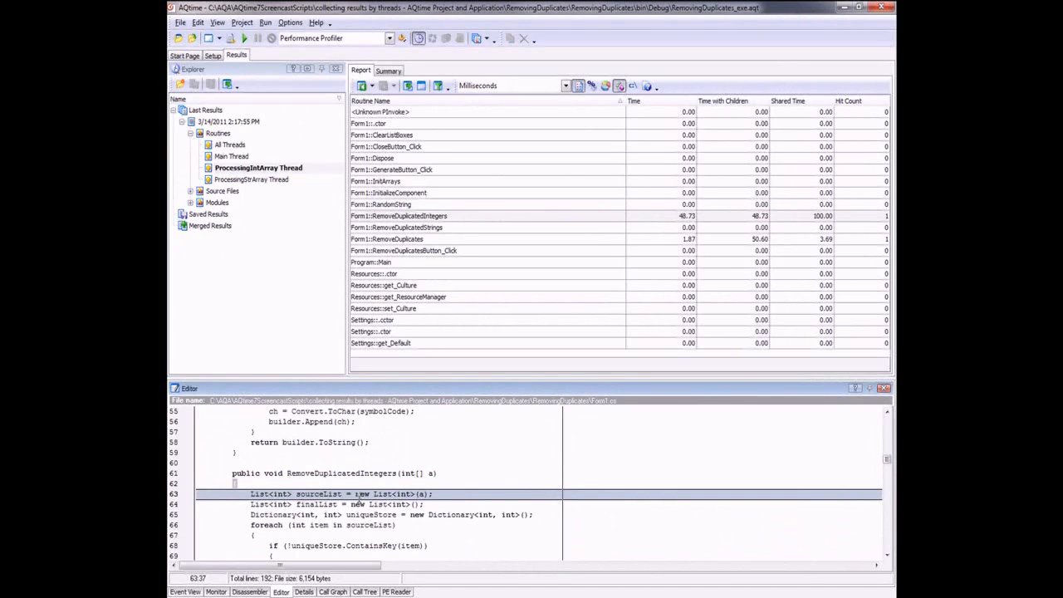
scroll(357, 494, "down", 1)
left_click(287, 483)
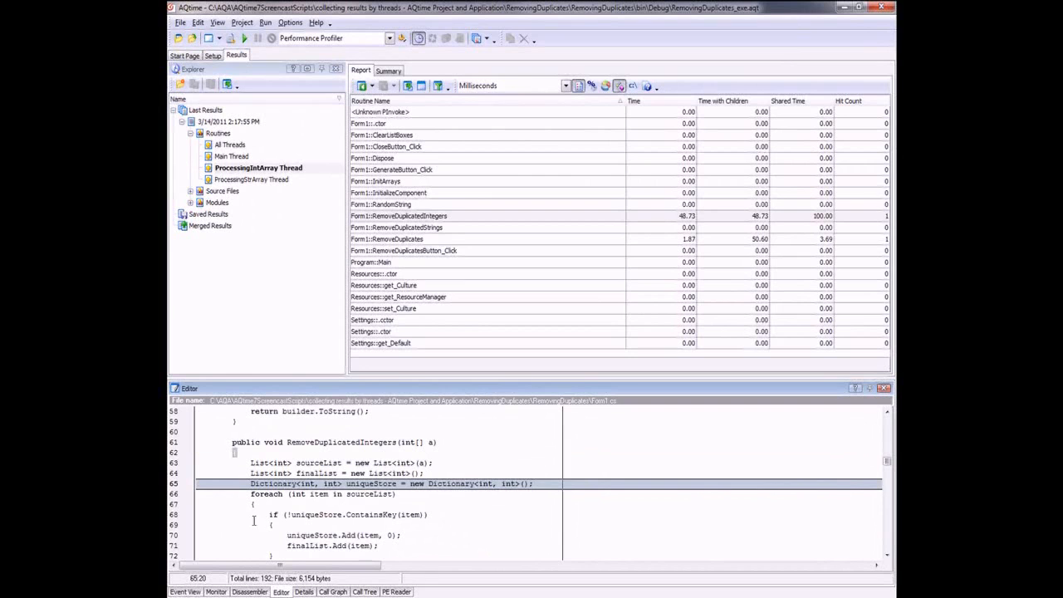
left_click(306, 513)
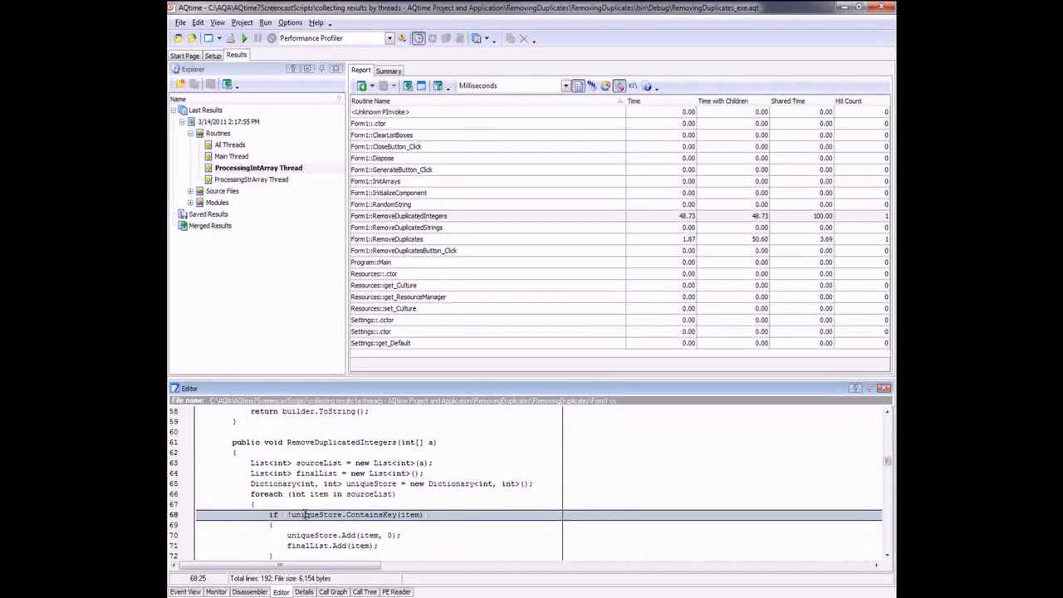
scroll(305, 514, "down", 1)
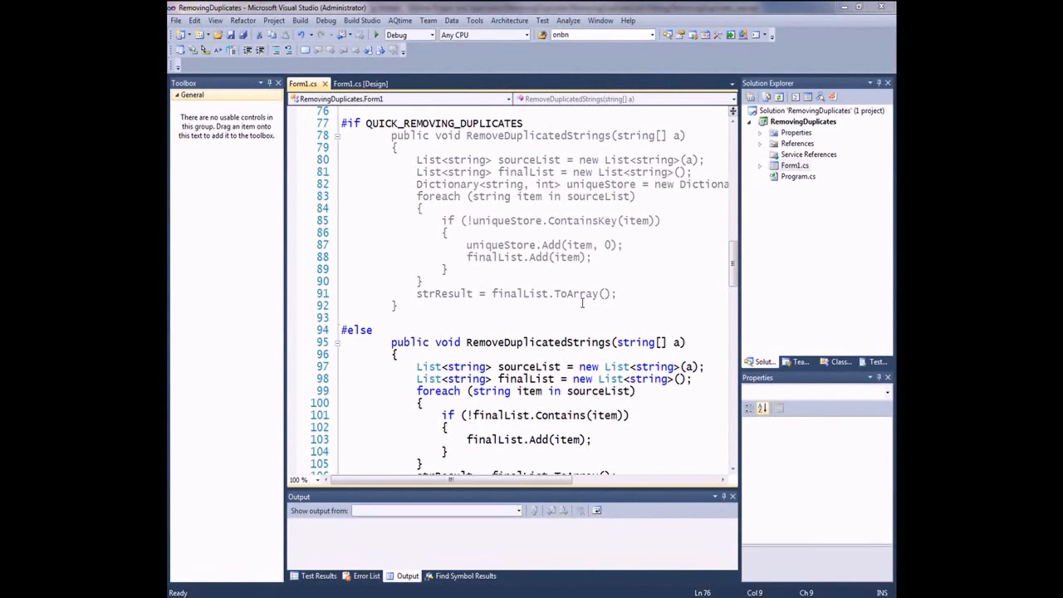
- In Visual Studio, uncomment the #define QUICK_REMOVING_DUPLICATES directive at the start of Form1.cs and save the file
key("ctrl+minus")
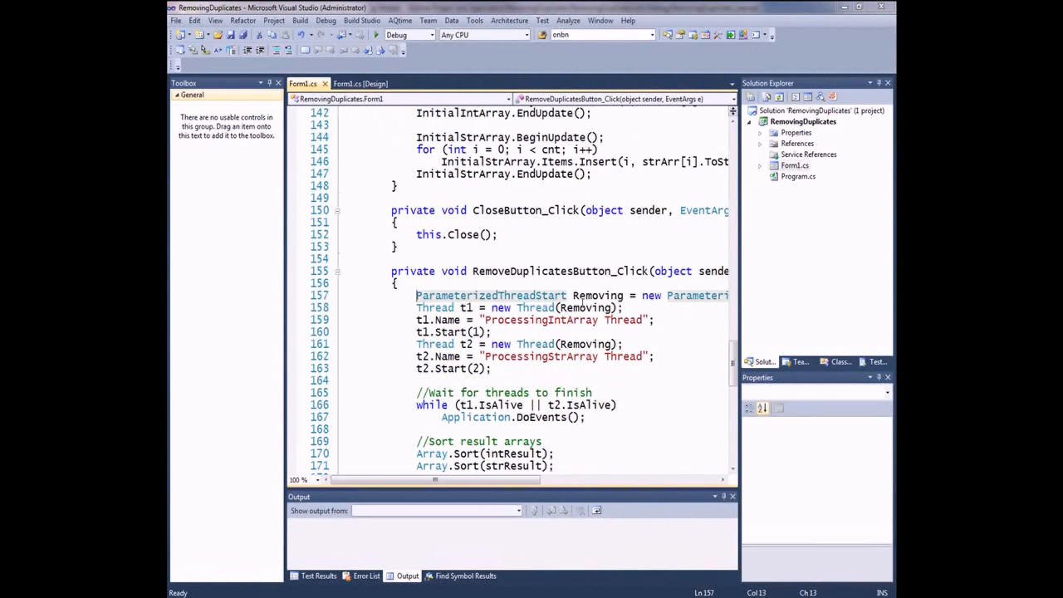
key("ctrl+minus")
scroll(532, 174, "up", 8)
scroll(532, 174, "up", 12)
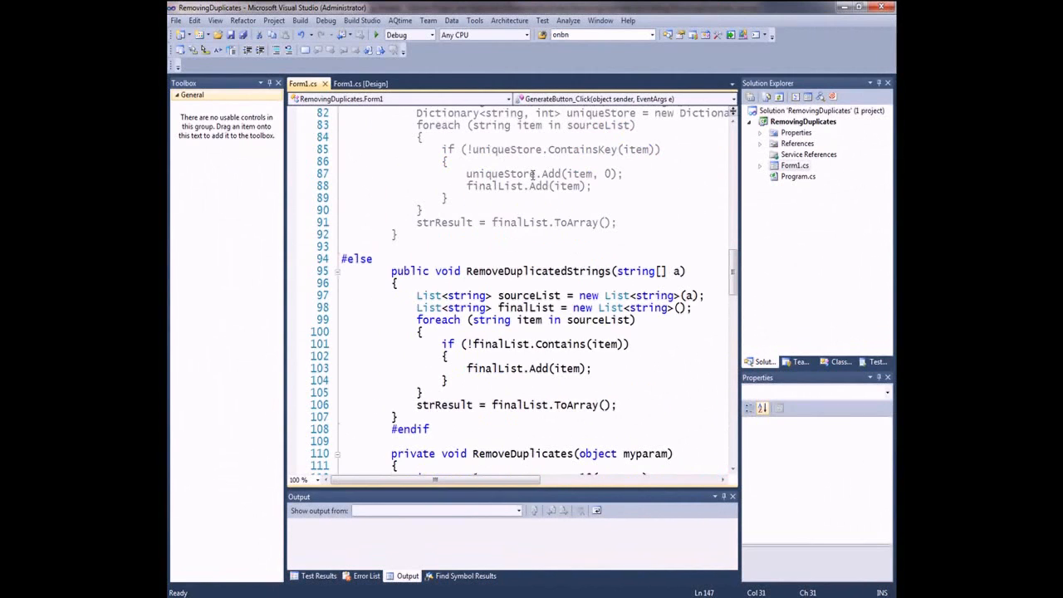
scroll(533, 175, "up", 4)
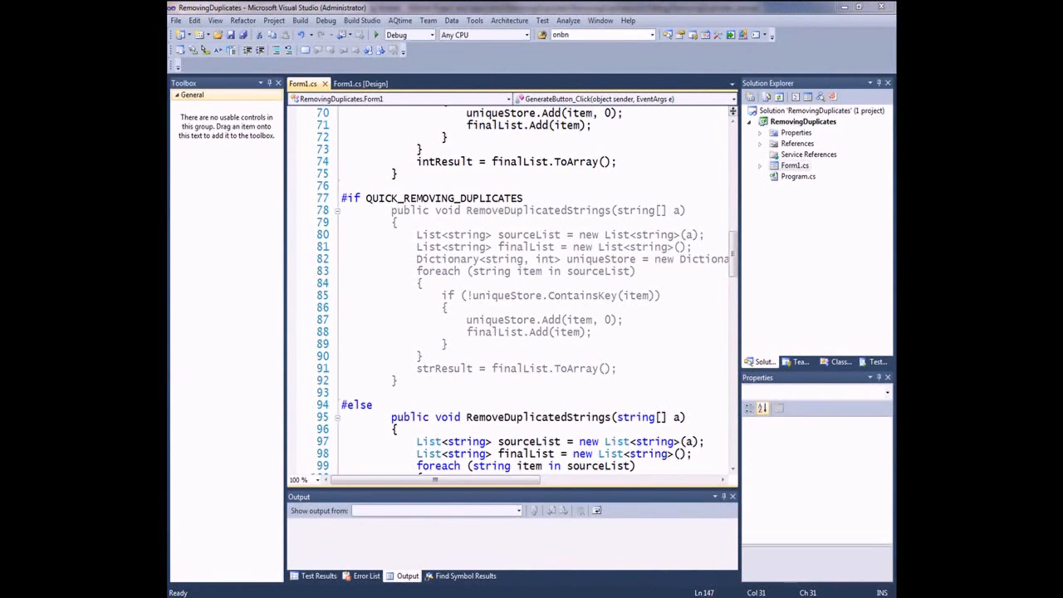
left_click_drag(734, 249, 734, 153)
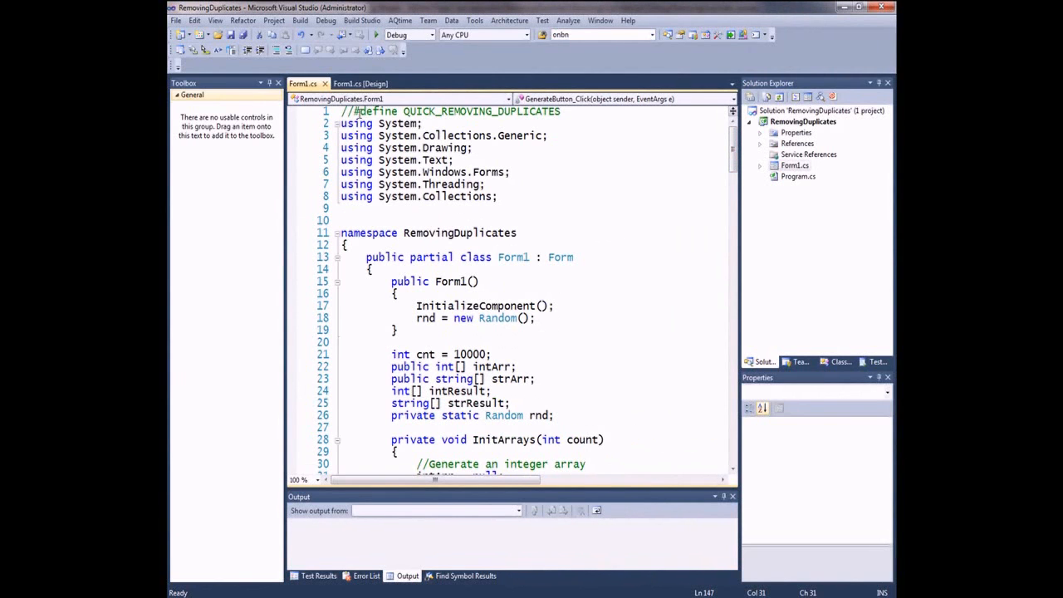
left_click(353, 112)
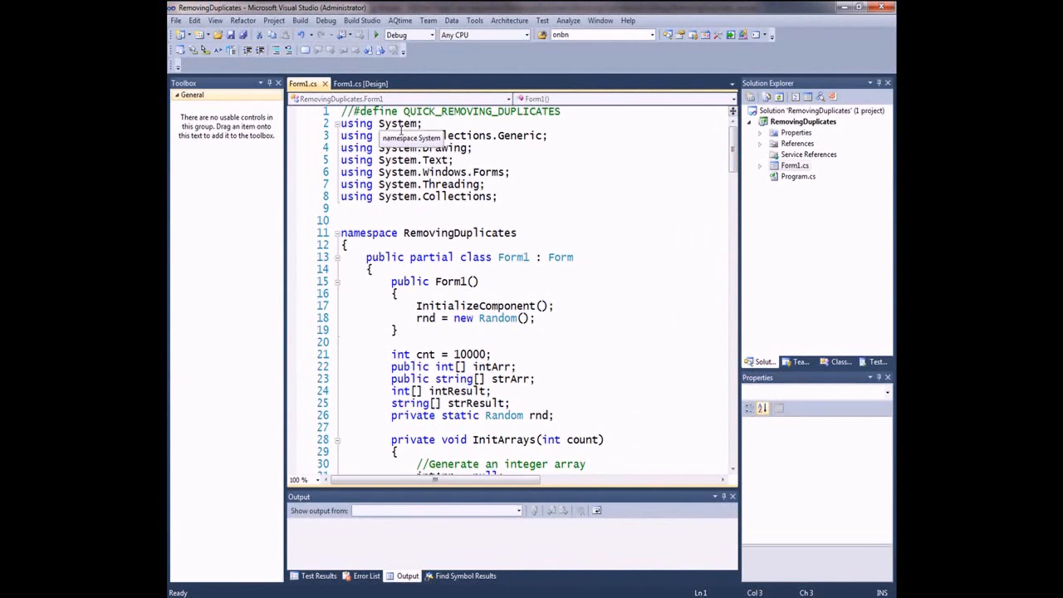
key("BackSpace")
key("BackSpace")
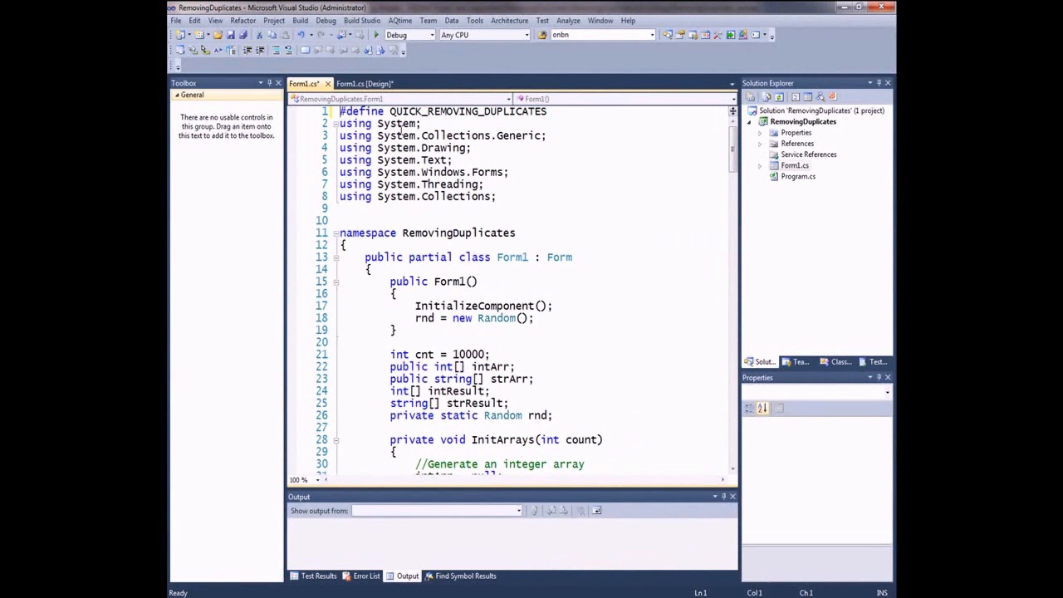
left_click(241, 35)
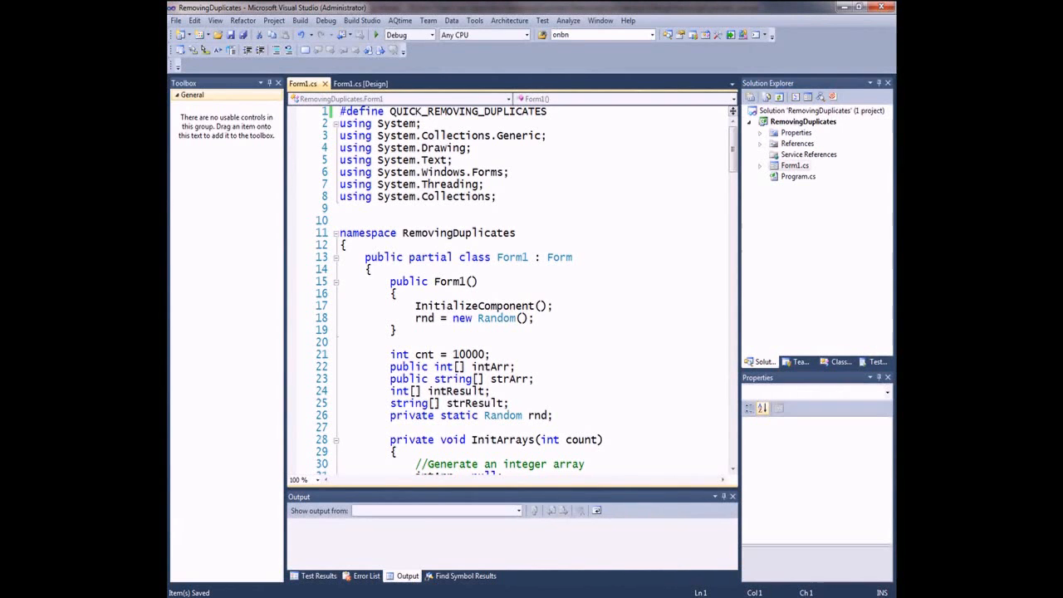
- Review both conditional versions of RemoveDuplicatedStrings in the QUICK_REMOVING_DUPLICATES block and save all files
left_click(496, 318)
scroll(496, 318, "down", 10)
scroll(496, 318, "down", 13)
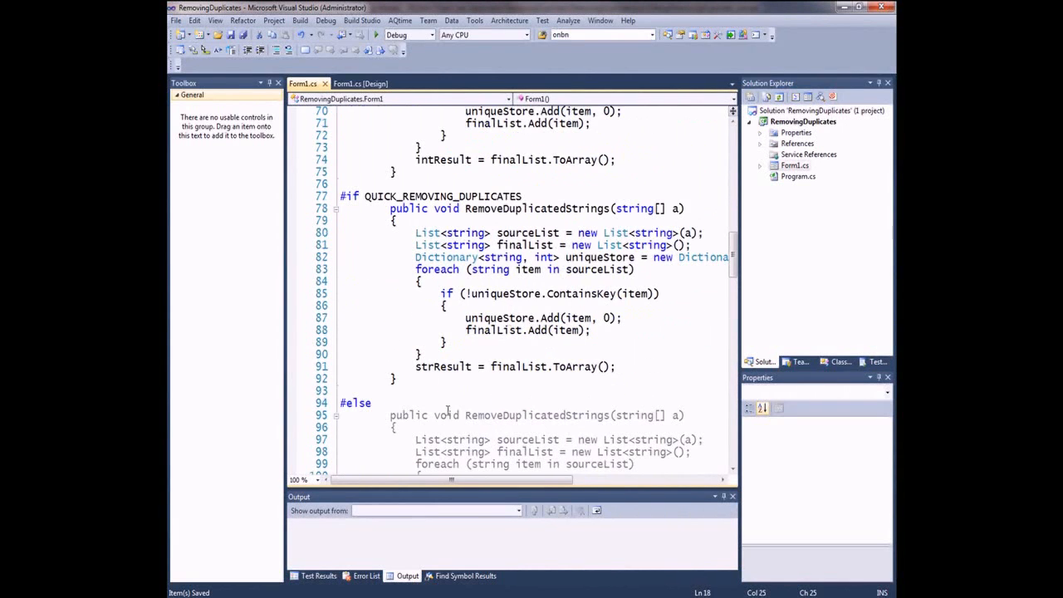
scroll(495, 407, "down", 2)
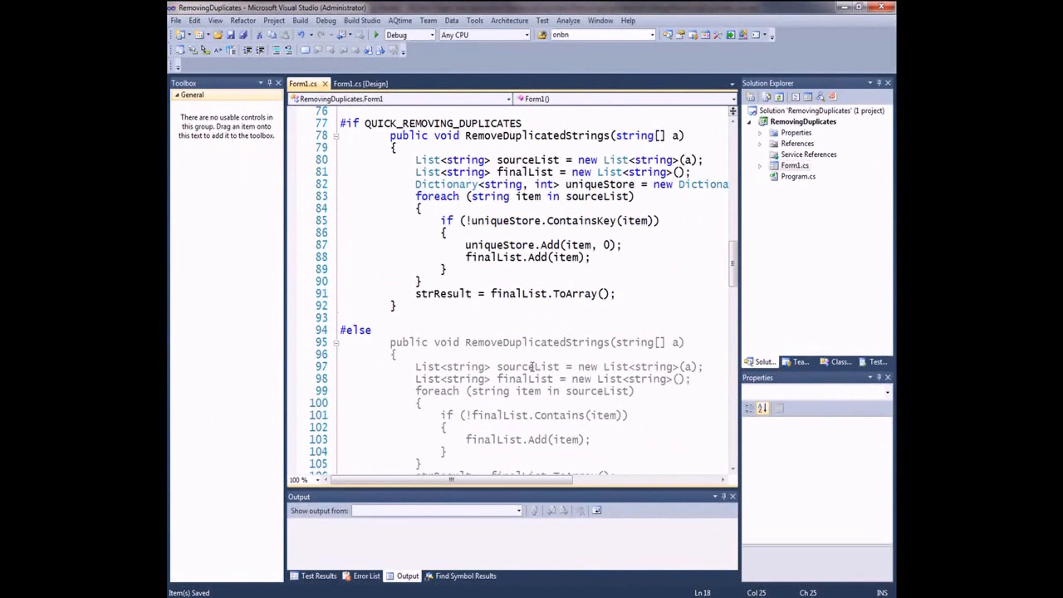
scroll(461, 382, "up", 2)
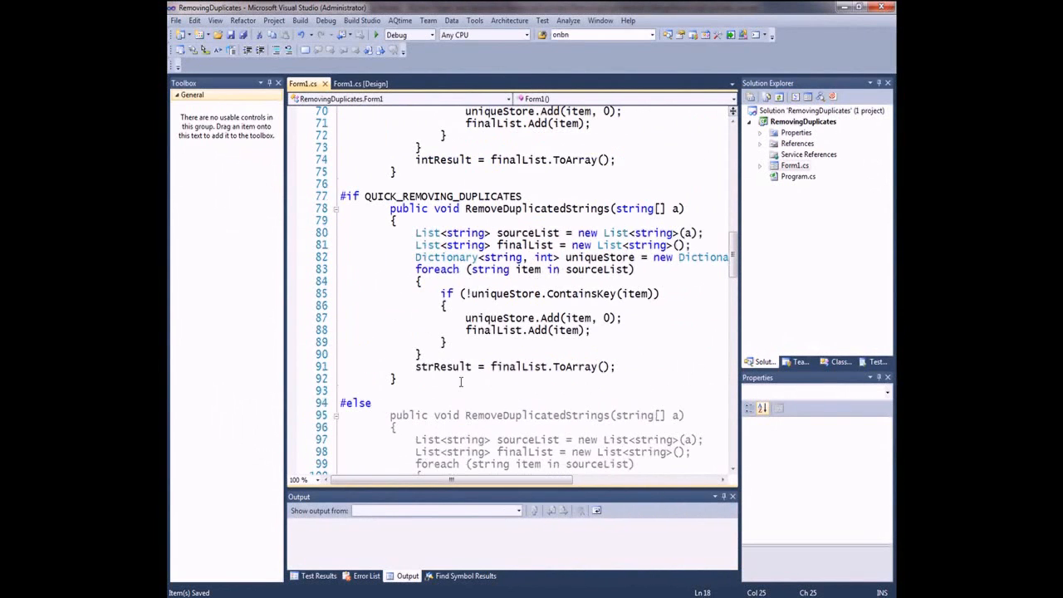
left_click(246, 34)
- Switch to AQtime, reload the modified Form1.cs, and start a new Performance Profiler run
key("alt+Tab")
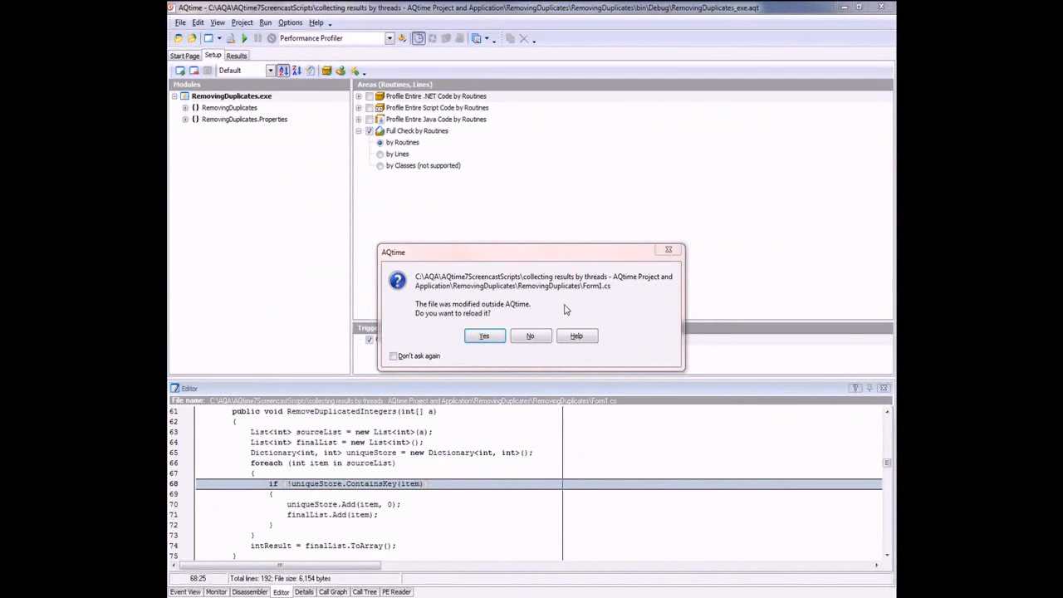
left_click(469, 337)
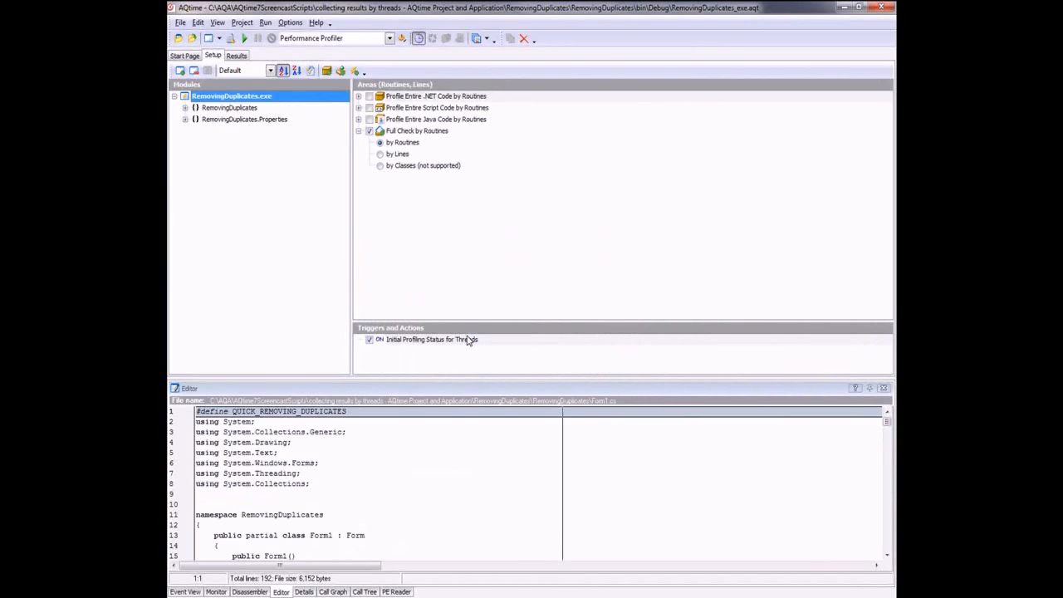
left_click(244, 42)
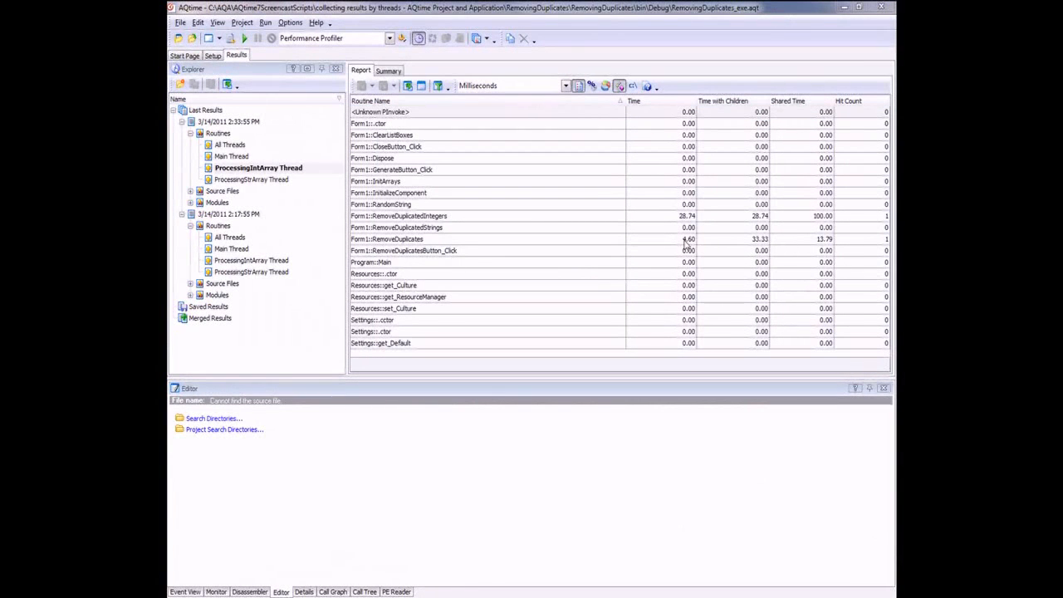
- Compare the RemoveDuplicates routine's time with children in the All Threads results of the new and previous runs
left_click(240, 147)
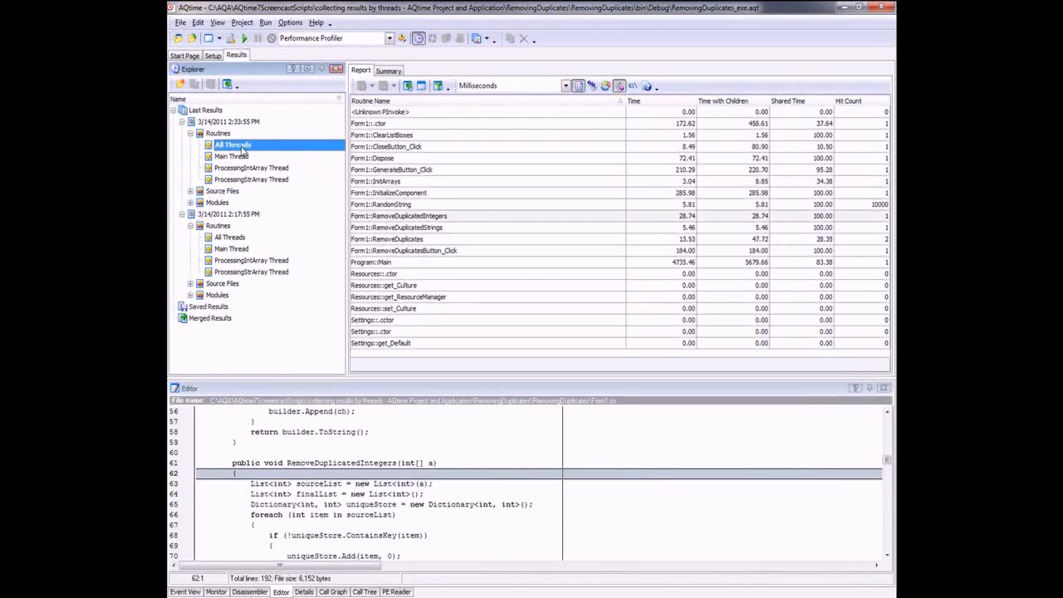
left_click(435, 240)
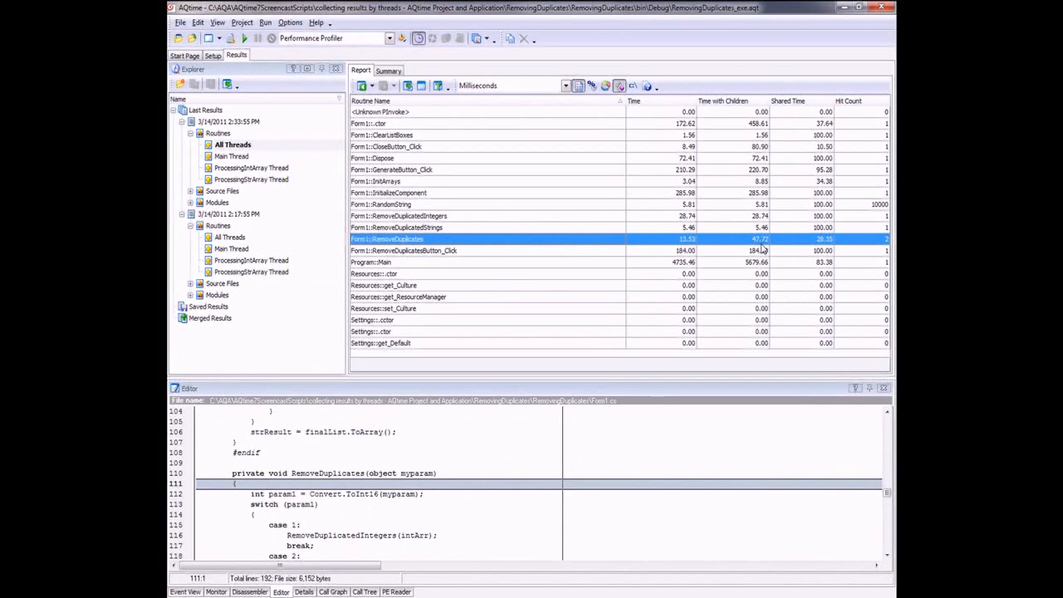
left_click(239, 240)
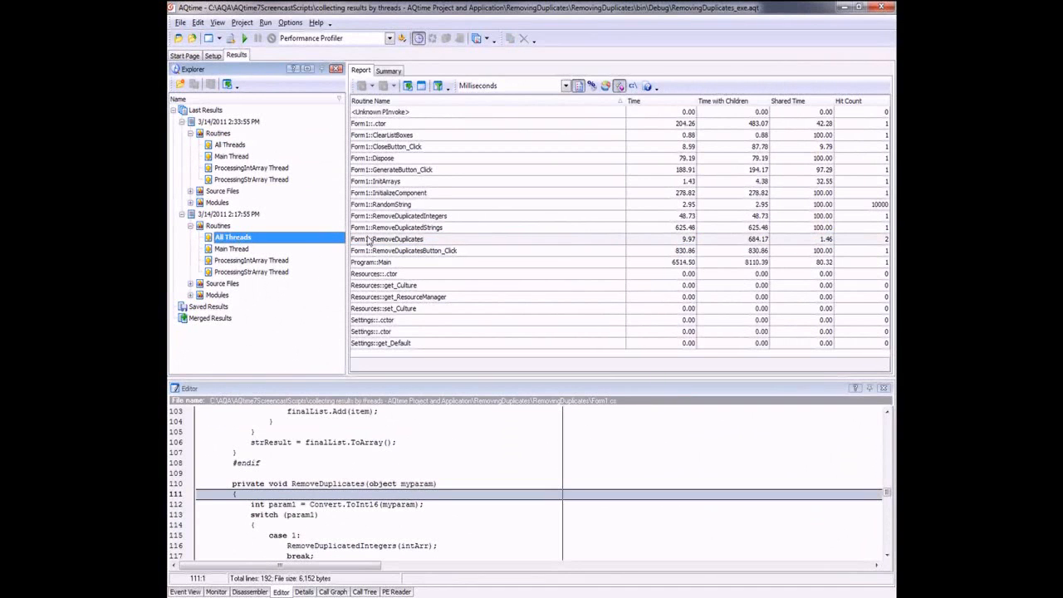
left_click(756, 241)
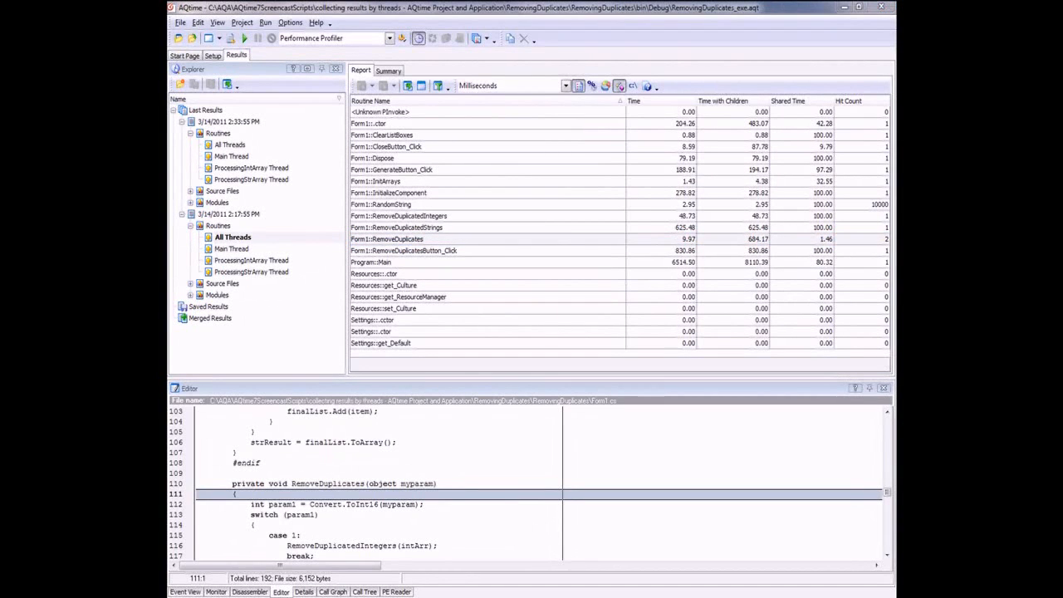
- Compare the RemoveDuplicatedStrings routine's time in the ProcessingStrArray Thread results of the new and previous runs
left_click(281, 180)
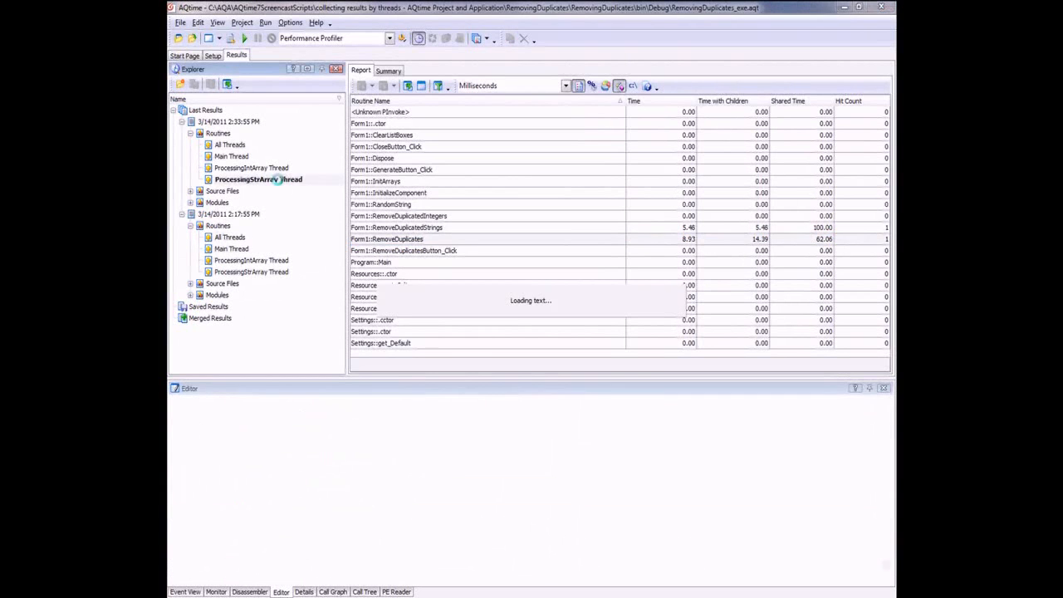
left_click(453, 228)
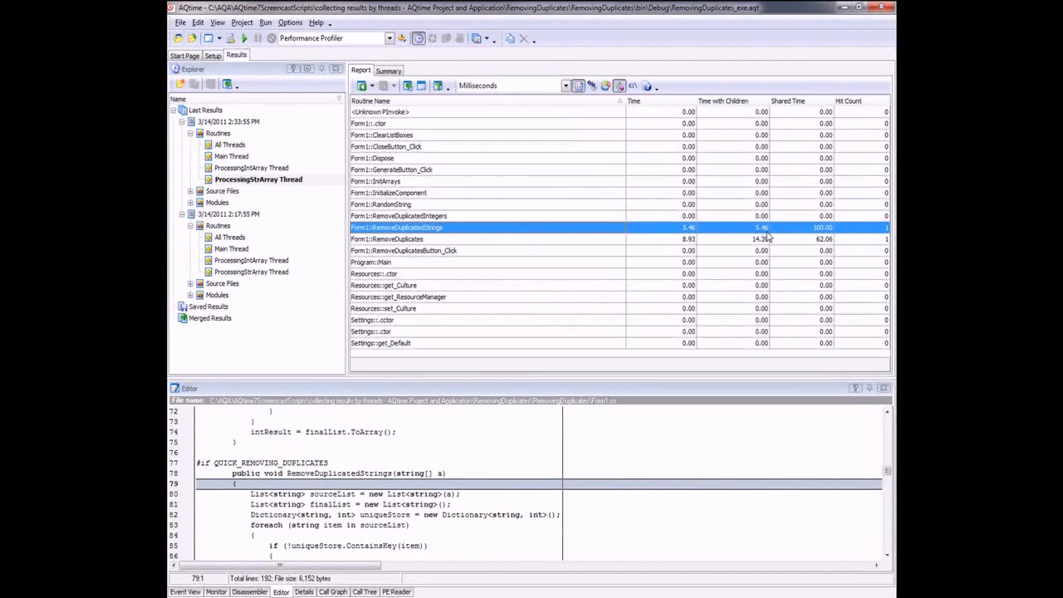
left_click(283, 274)
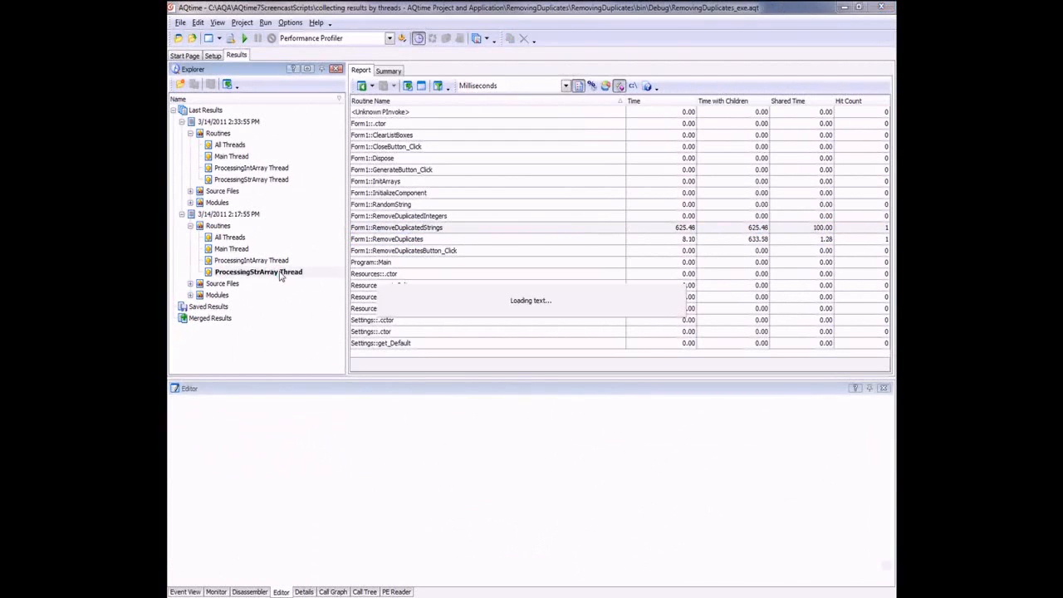